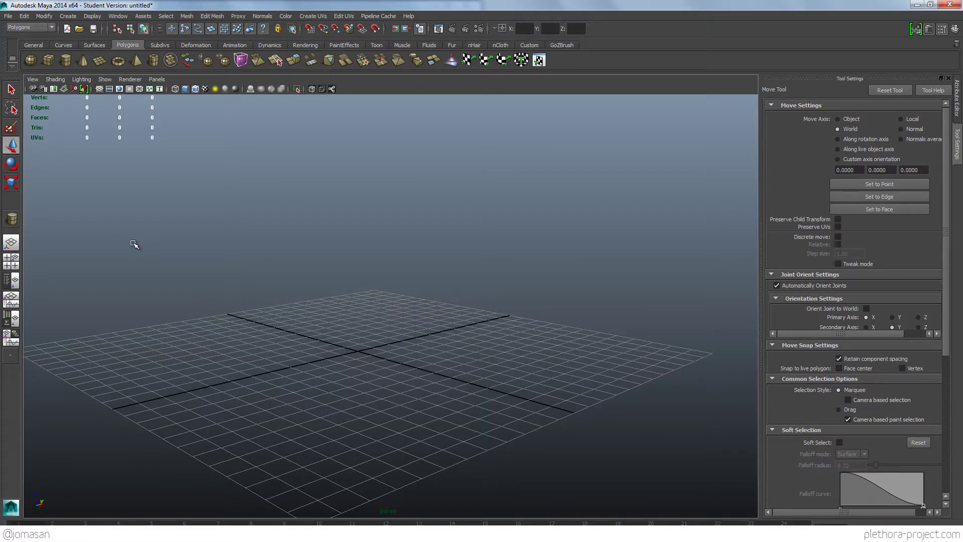
Step: Draw a polygon cylinder on the grid, dragging out its base and then its height
click(65, 60)
drag(354, 354, 387, 167)
alt+drag(295, 213, 315, 315)
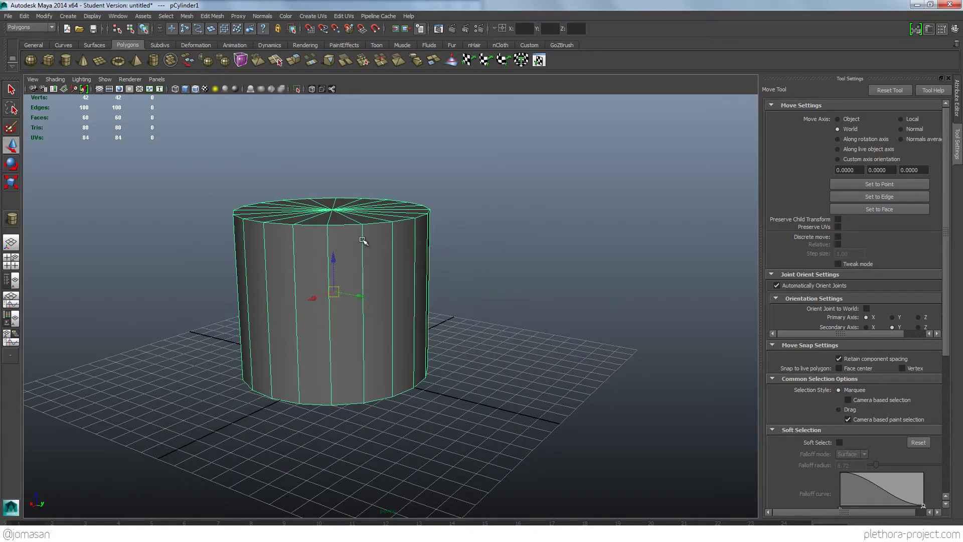
Step: Orbit, zoom and pan around the new cylinder to inspect its sides and top cap
alt+drag(353, 237, 378, 282)
scroll(379, 282, up, 4)
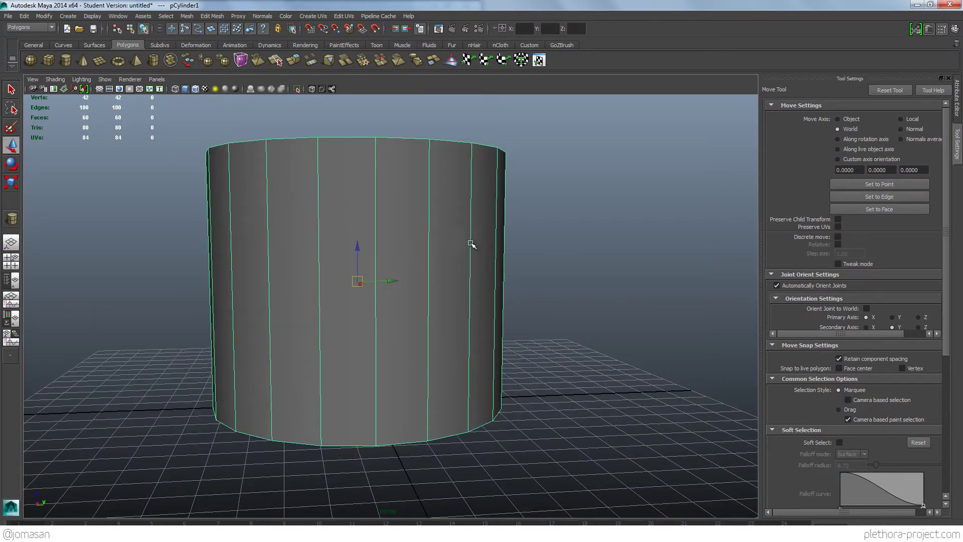
alt+drag(464, 241, 427, 304)
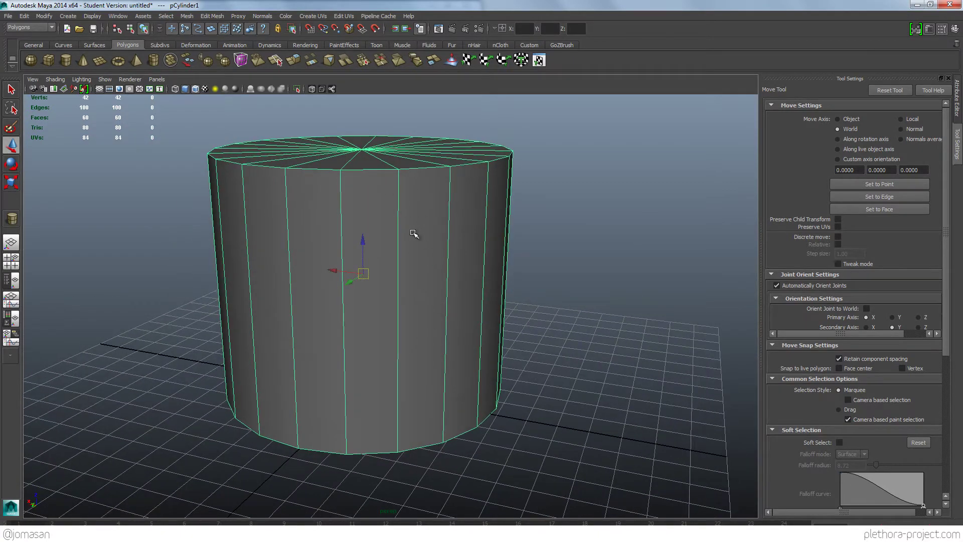
alt+drag(426, 245, 442, 156)
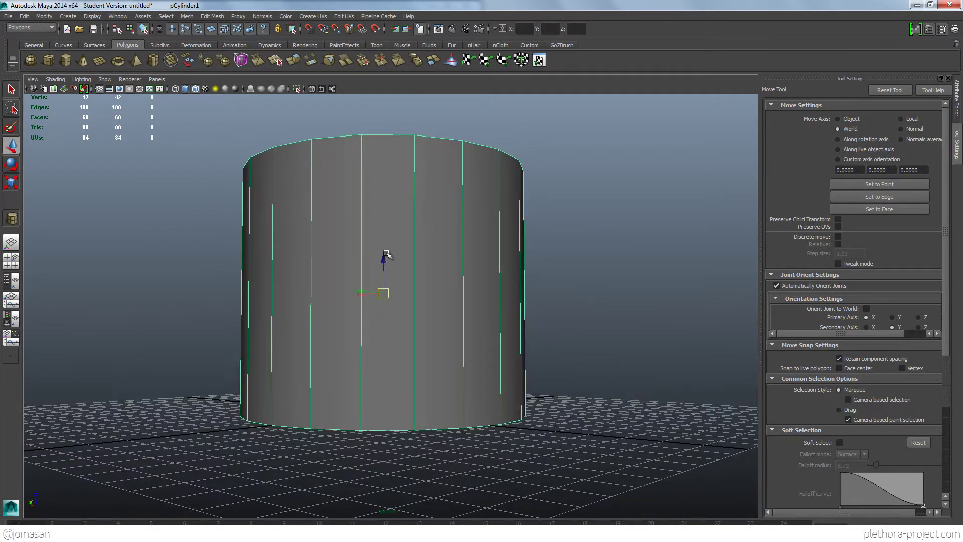
alt+drag(386, 263, 387, 230)
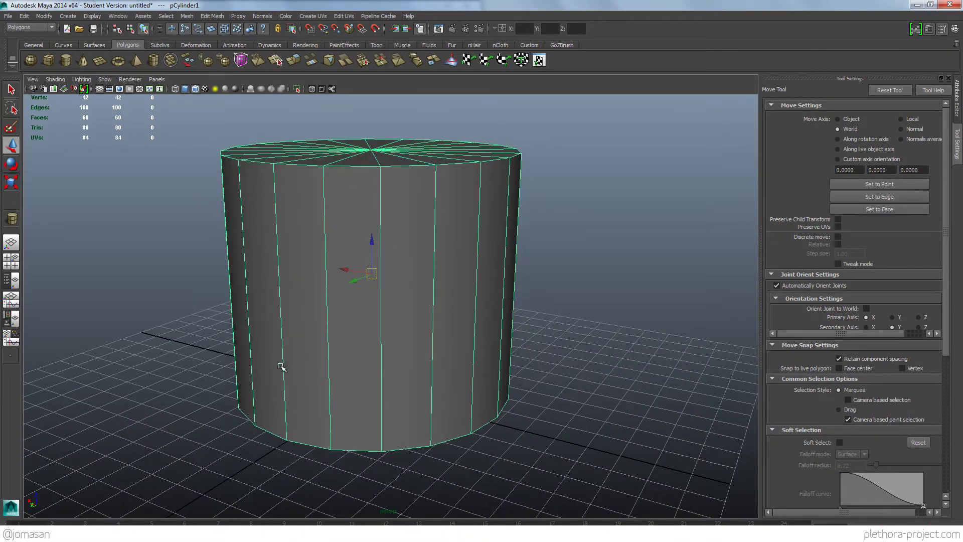
mouse_move(338, 255)
alt+mouse_down()
mouse_move(327, 264)
mouse_move(342, 266)
alt+mouse_up()
scroll(396, 246, down, 3)
alt+drag(400, 245, 423, 239)
alt+right_drag(294, 271, 412, 263)
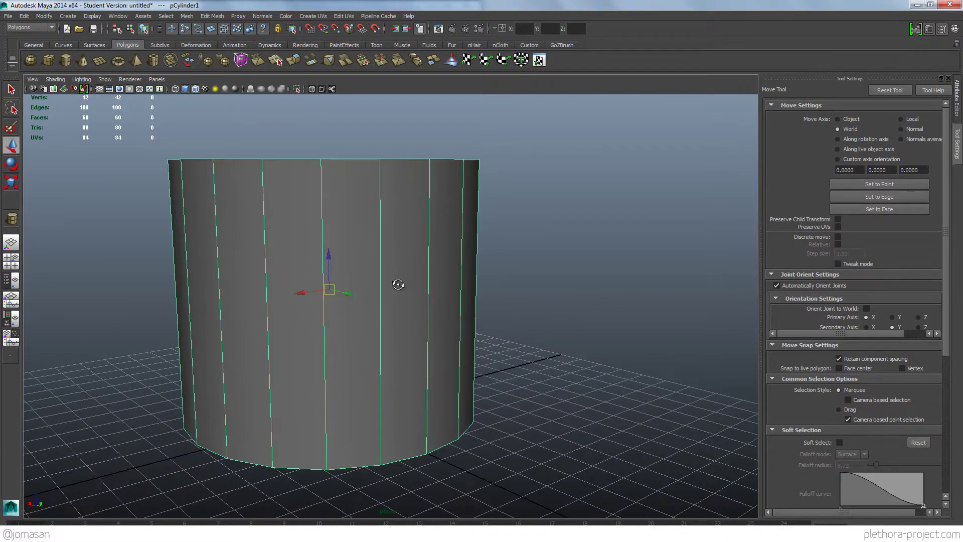
alt+drag(385, 279, 404, 281)
alt+middle_drag(434, 253, 503, 290)
alt+right_drag(503, 290, 428, 267)
Step: Set the cylinder's Subdivisions Height to 10 in the Channel Box
click(954, 29)
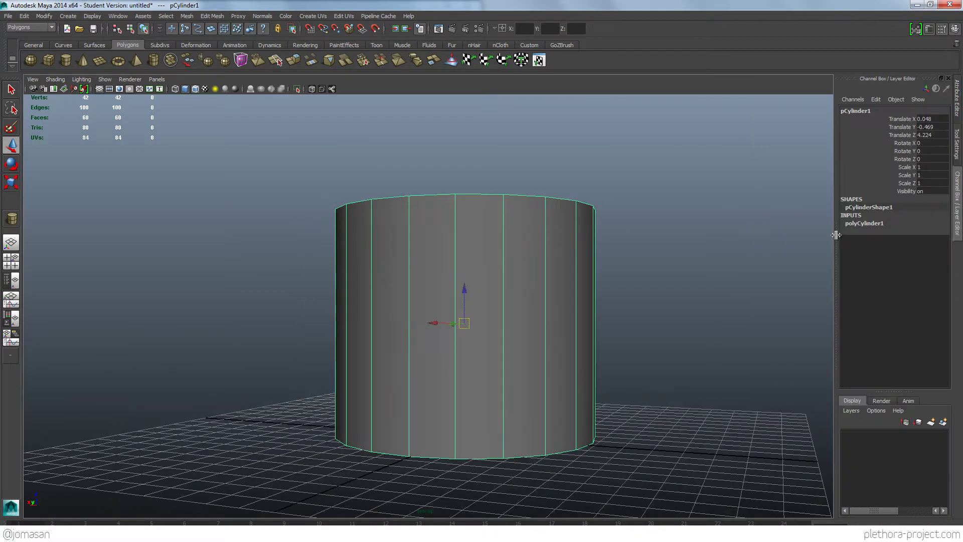
click(863, 223)
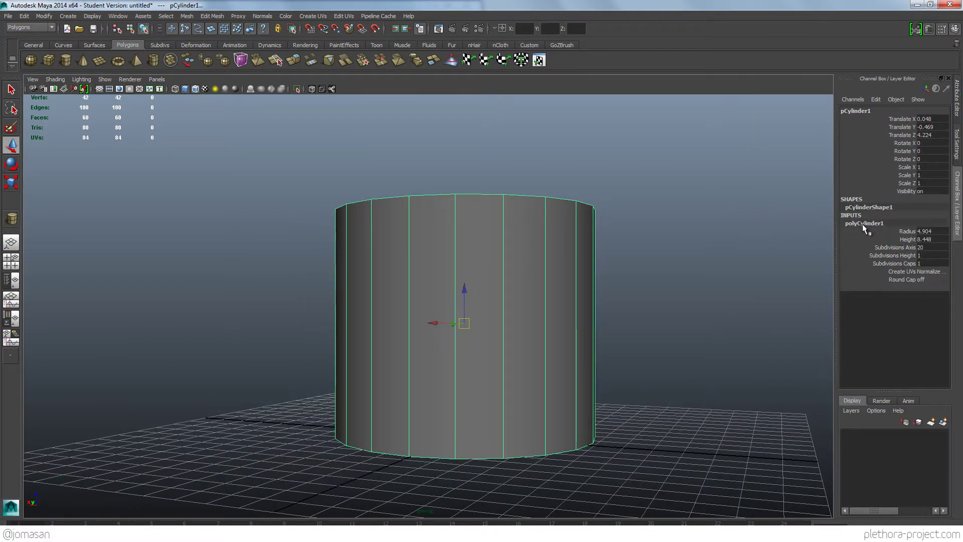
double_click(923, 255)
text(20)
key(Return)
alt+drag(690, 299, 657, 296)
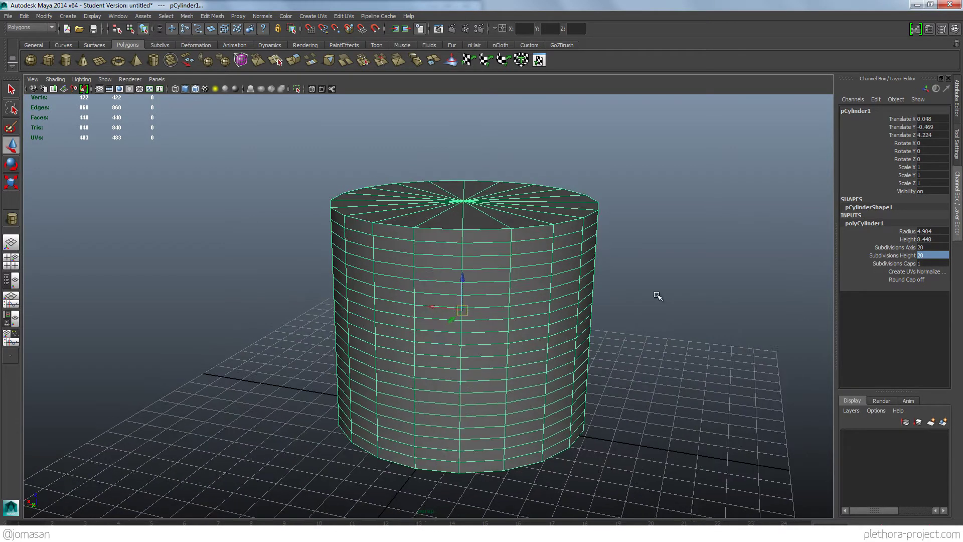
double_click(925, 255)
key(Return)
Step: Select both cap centre vertices, convert them to faces and delete the end caps
right_drag(487, 223, 441, 219)
click(465, 200)
alt+drag(447, 318, 478, 466)
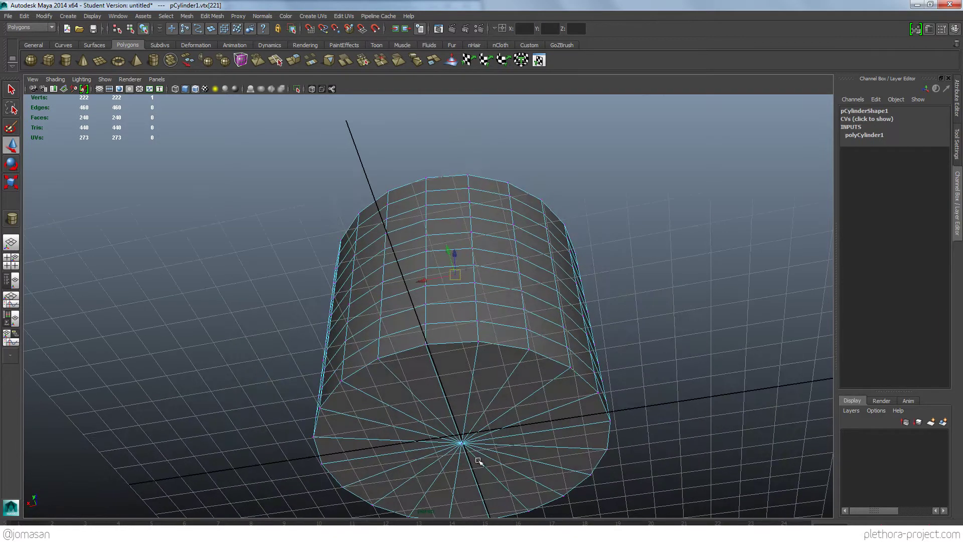
shift+click(461, 445)
alt+drag(494, 419, 466, 386)
click(166, 16)
mouse_move(185, 136)
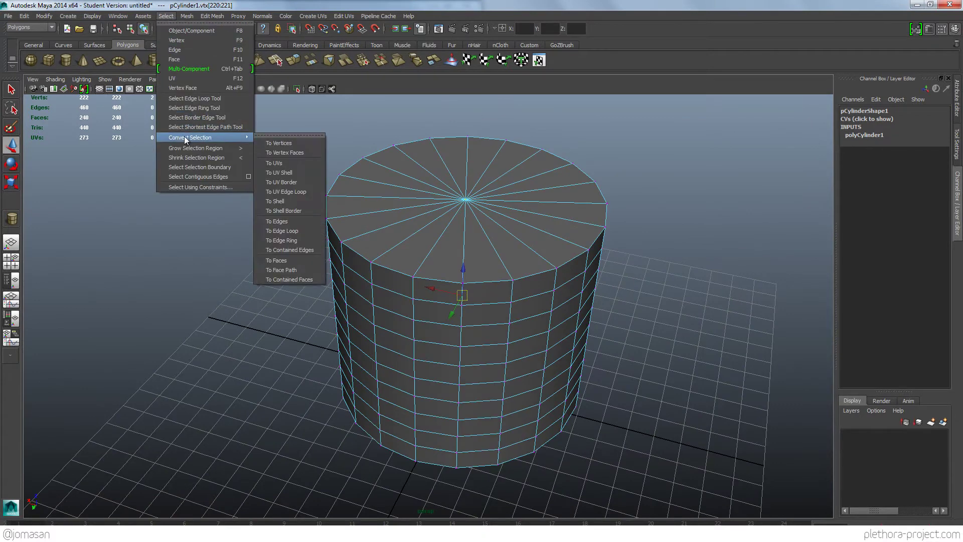
click(287, 257)
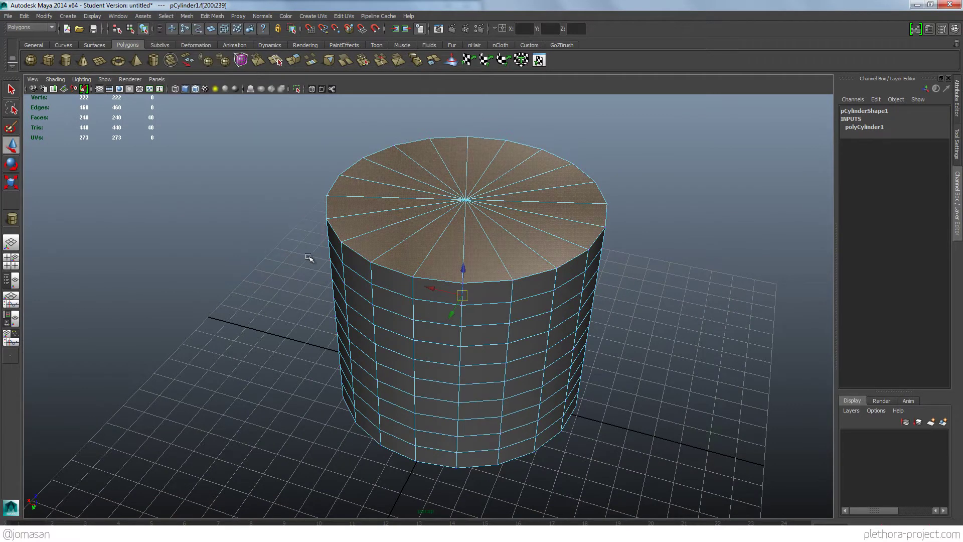
key(Delete)
Step: Select the top and bottom edge loops of the open tube
alt+drag(350, 253, 398, 243)
right_drag(397, 251, 401, 253)
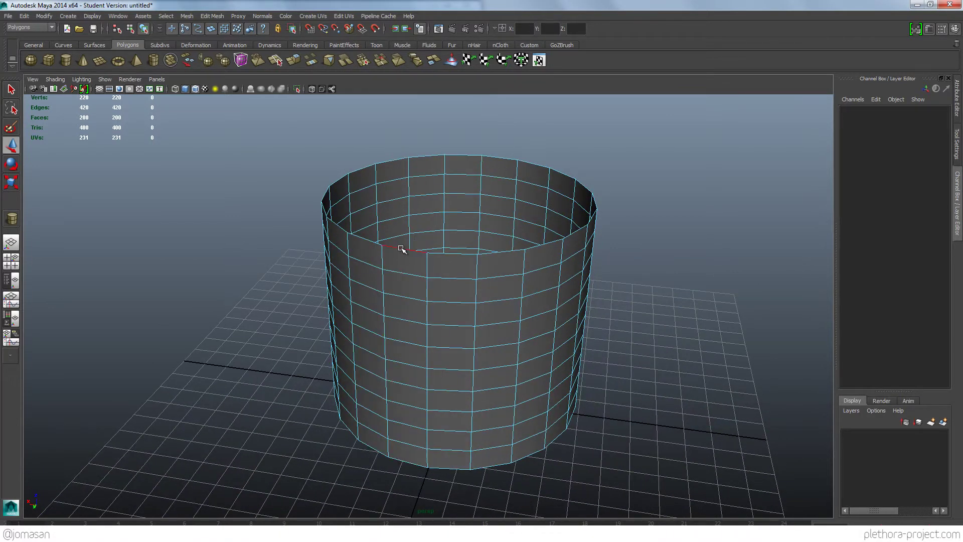
double_click(401, 250)
alt+drag(432, 273, 455, 475)
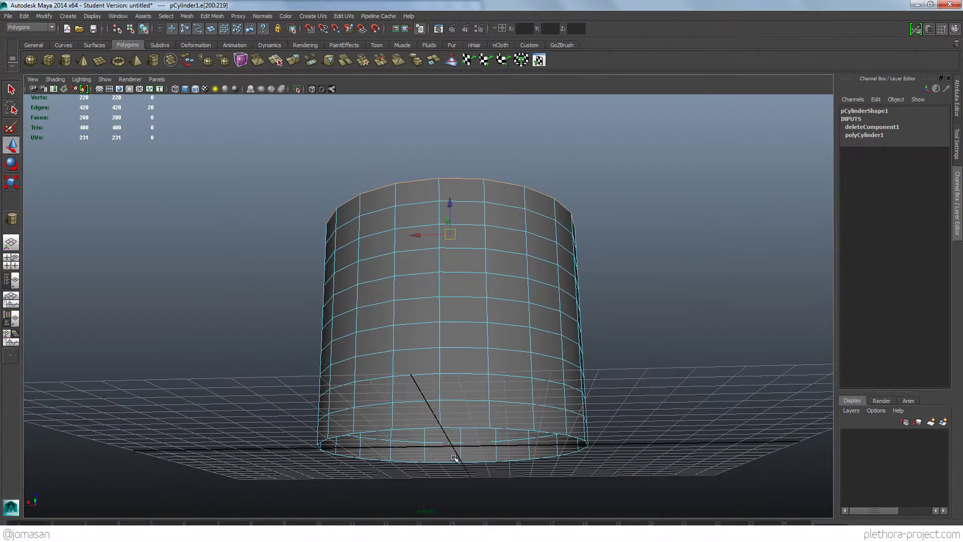
shift+double_click(469, 429)
alt+drag(482, 386, 493, 404)
alt+drag(494, 369, 478, 334)
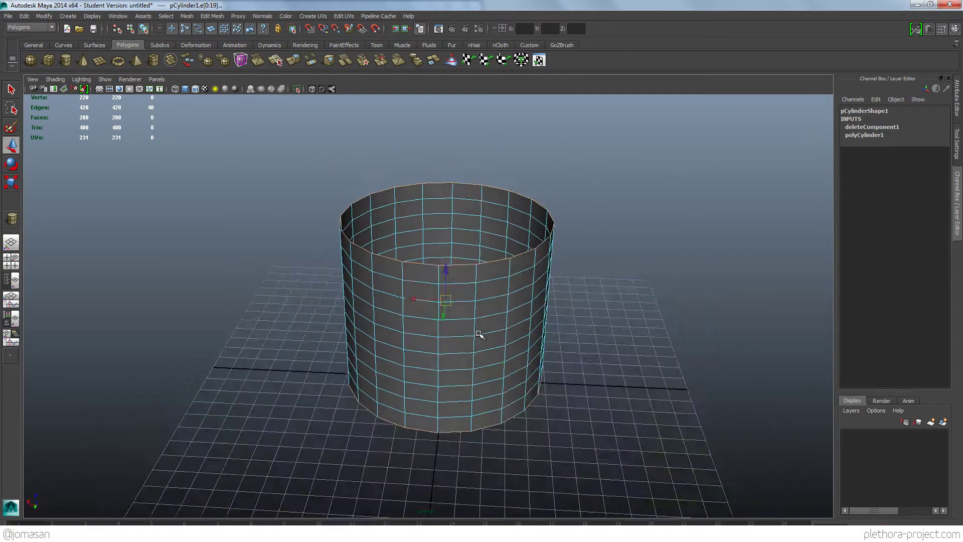
Step: Turn on Soft Select in the move tool settings and clear the edge selection
click(929, 29)
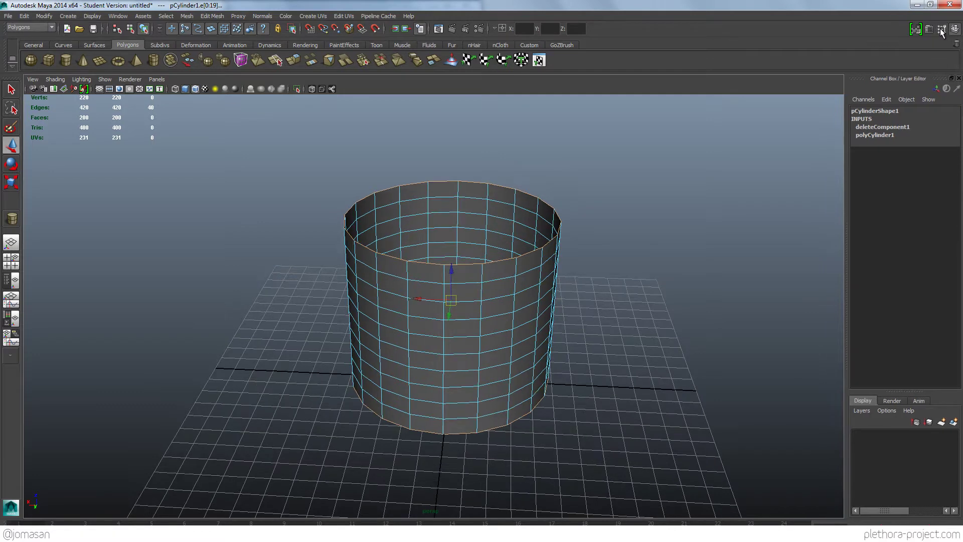
click(839, 443)
alt+drag(404, 354, 588, 260)
click(588, 260)
click(410, 247)
click(459, 201)
alt+drag(441, 243, 422, 230)
Step: Select the top vertex ring, scale it and raise it to stretch the tube taller
right_drag(408, 242, 369, 239)
drag(309, 226, 547, 243)
alt+drag(433, 242, 422, 344)
key(r)
key(w)
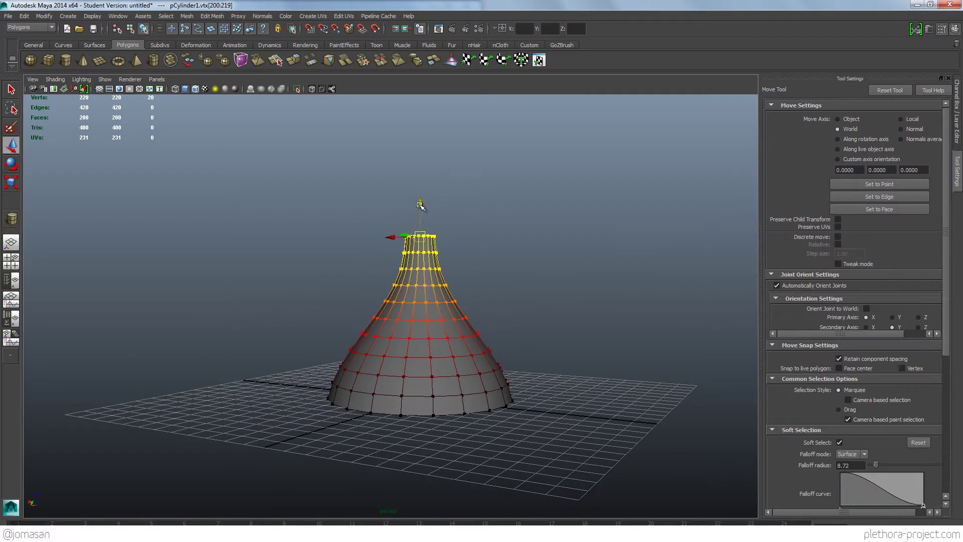
drag(420, 192, 420, 91)
Step: Shrink the bottom vertex ring into a narrow base
alt+drag(412, 412, 393, 411)
drag(322, 401, 375, 408)
key(r)
key(ctrl+z)
drag(436, 407, 396, 406)
Step: Push body vertices outward on both sides to bulge the bottle's body
alt+drag(368, 333, 474, 294)
key(w)
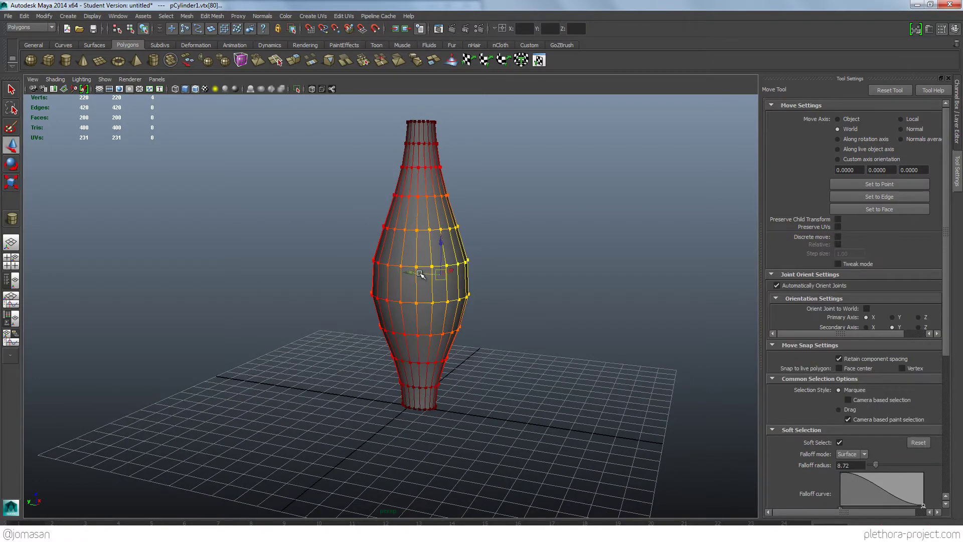
drag(420, 274, 502, 278)
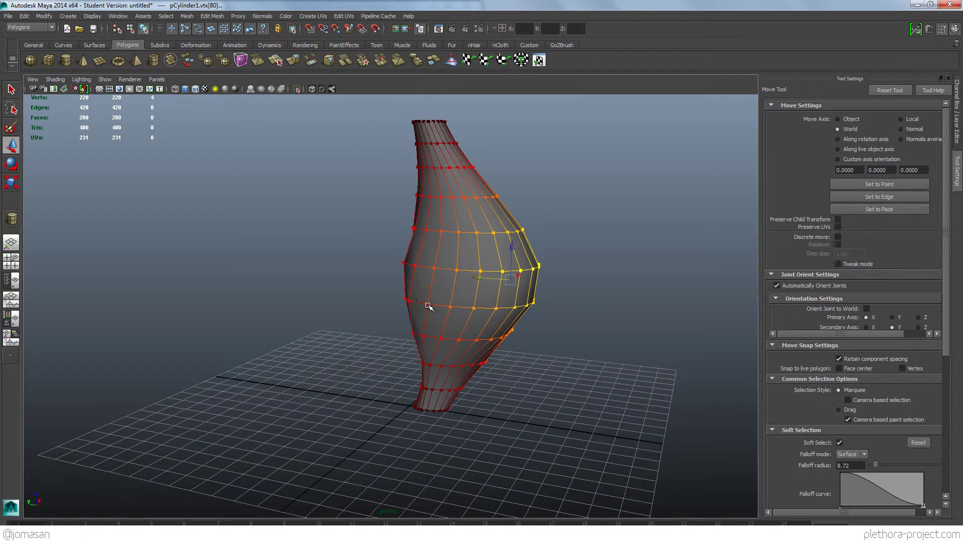
click(426, 305)
click(410, 302)
drag(439, 300, 380, 328)
alt+drag(397, 321, 362, 321)
alt+drag(373, 404, 340, 493)
Step: Rotate the bottom vertex ring to tilt the bottle's base to the left
alt+drag(382, 451, 416, 424)
key(e)
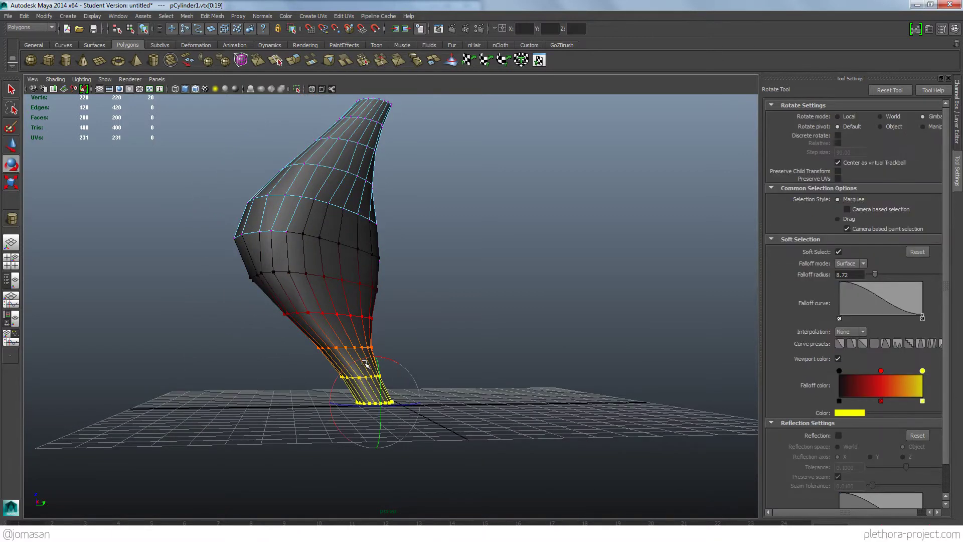
mouse_move(340, 369)
mouse_down()
mouse_move(326, 385)
mouse_move(339, 375)
mouse_up()
alt+drag(523, 371, 389, 337)
alt+drag(493, 377, 480, 325)
Step: Pull a body vertex outward to bulge the bottle further
click(475, 288)
alt+drag(475, 288, 488, 324)
key(w)
drag(433, 263, 448, 329)
alt+middle_drag(448, 329, 448, 338)
Step: Rotate the top vertex ring to bend the neck toward the camera
drag(364, 135, 450, 177)
key(e)
drag(363, 137, 374, 167)
key(r)
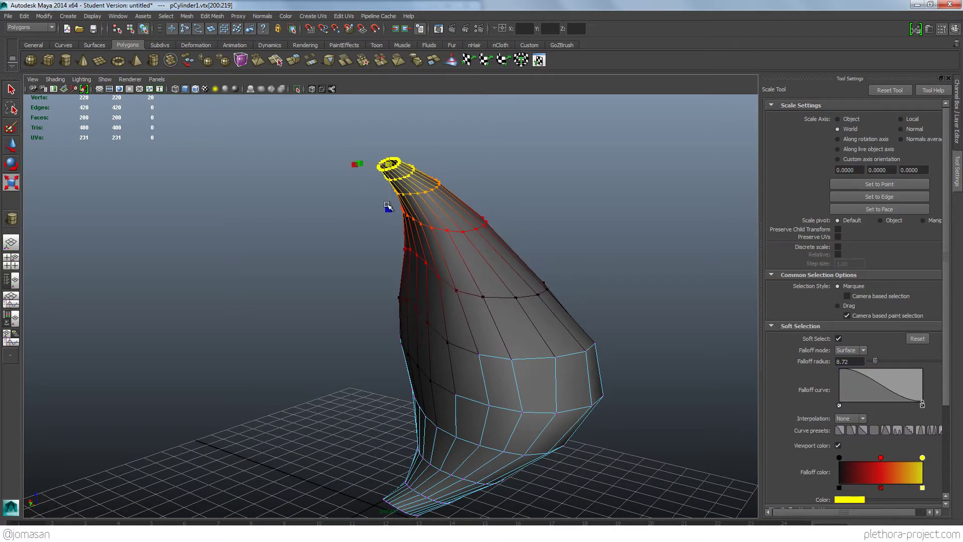
alt+drag(395, 224, 388, 315)
right_drag(388, 315, 416, 290)
Step: Select the whole bottle object and orbit around to review the asymmetric vase
click(375, 315)
alt+drag(463, 314, 308, 329)
alt+right_drag(308, 329, 456, 324)
alt+drag(456, 324, 543, 312)
alt+right_drag(543, 311, 356, 315)
mouse_move(356, 315)
alt+mouse_down()
mouse_move(412, 323)
mouse_move(359, 347)
mouse_move(324, 285)
mouse_move(358, 299)
alt+mouse_up()
alt+right_drag(358, 298, 367, 309)
alt+middle_drag(368, 309, 385, 321)
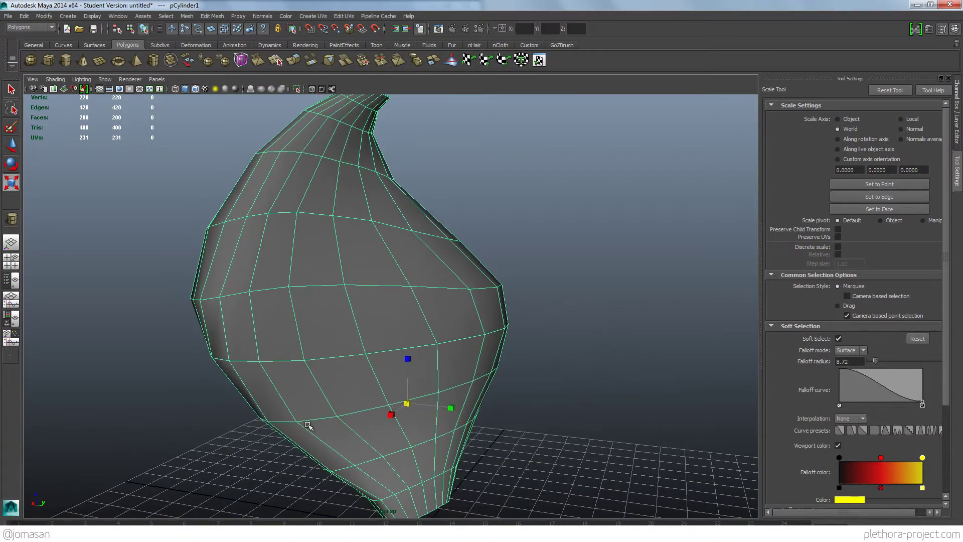
alt+drag(281, 199, 284, 234)
Step: Preview the vase as a smooth mesh with key 3 and switch to edge editing
key(3)
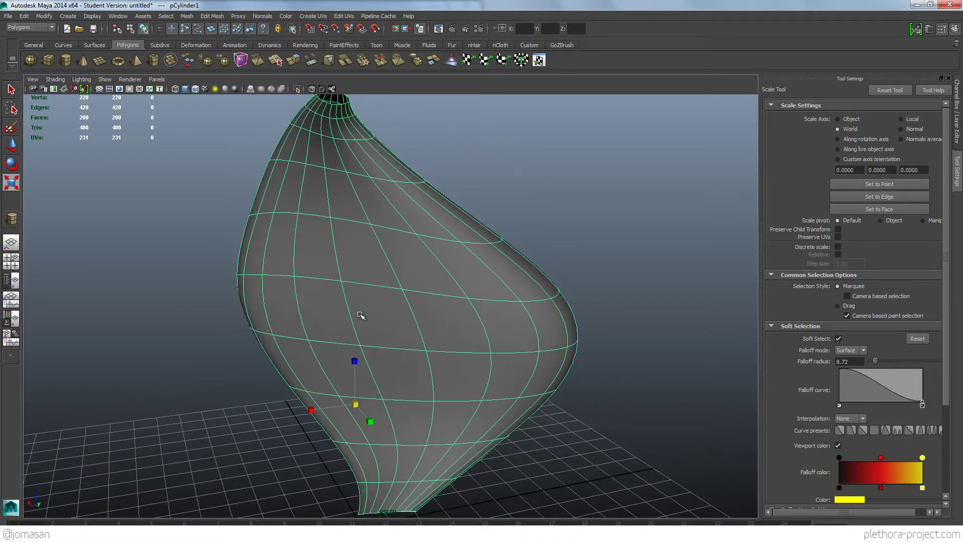
alt+drag(458, 314, 395, 306)
right_drag(395, 306, 395, 283)
click(345, 279)
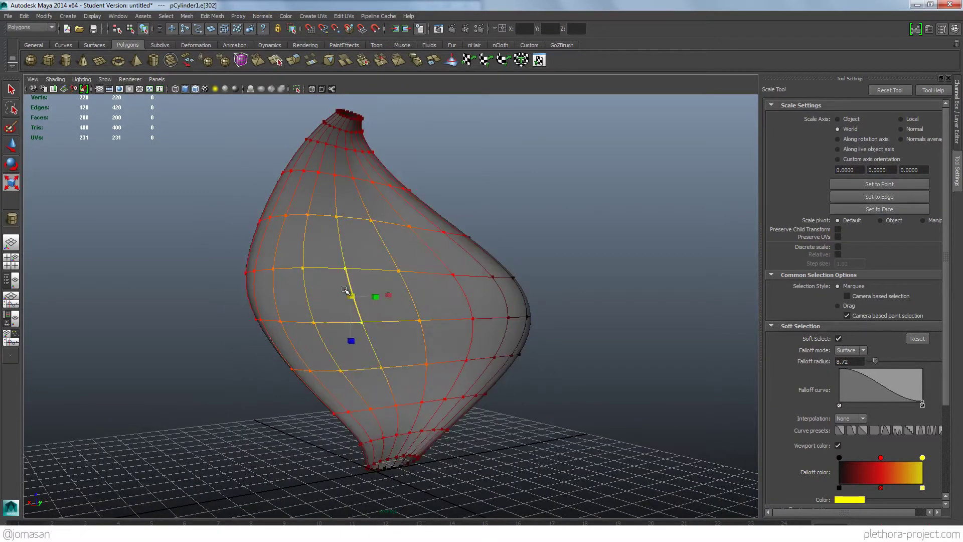
Step: Turn off soft selection and orbit around the smoothed vase
click(838, 339)
alt+drag(370, 294, 401, 306)
alt+right_drag(351, 307, 368, 312)
alt+middle_drag(368, 311, 388, 343)
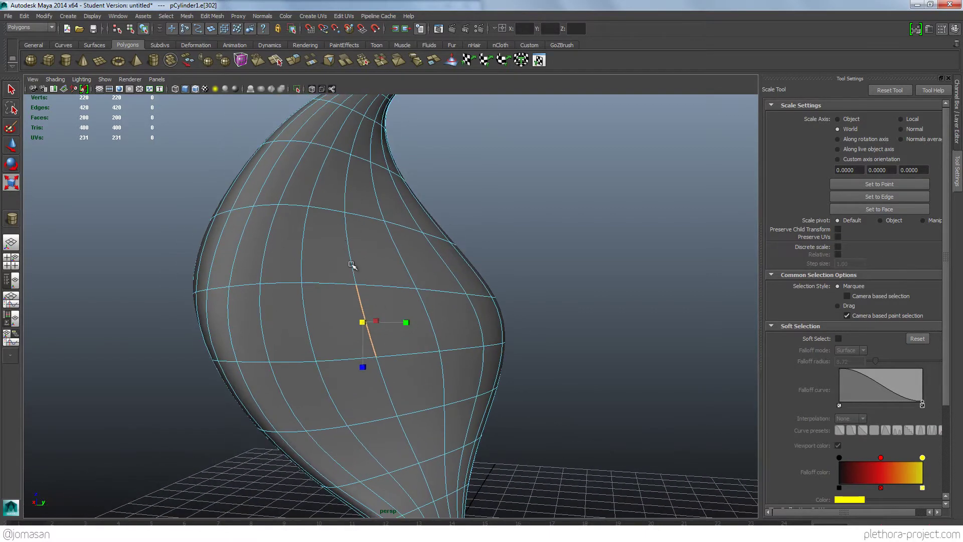
alt+drag(300, 206, 397, 340)
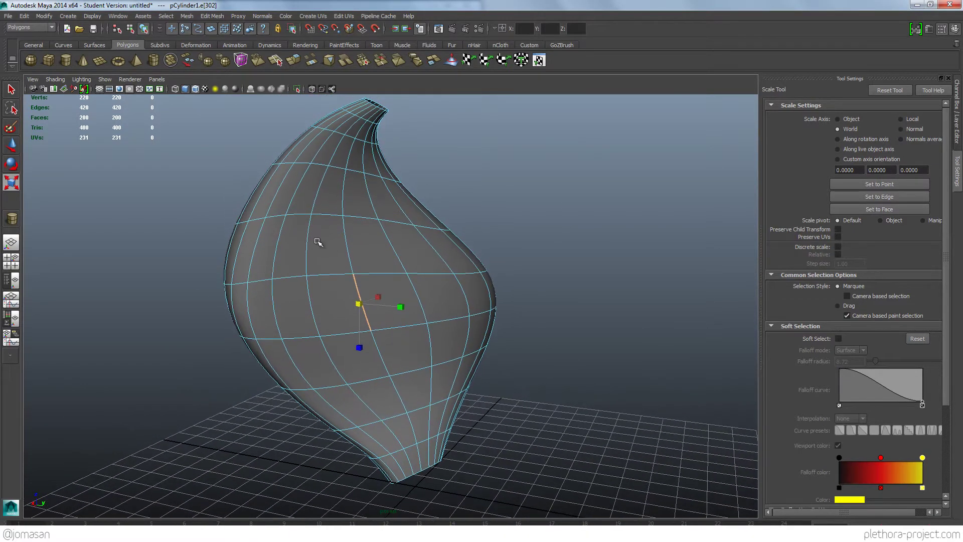
click(166, 17)
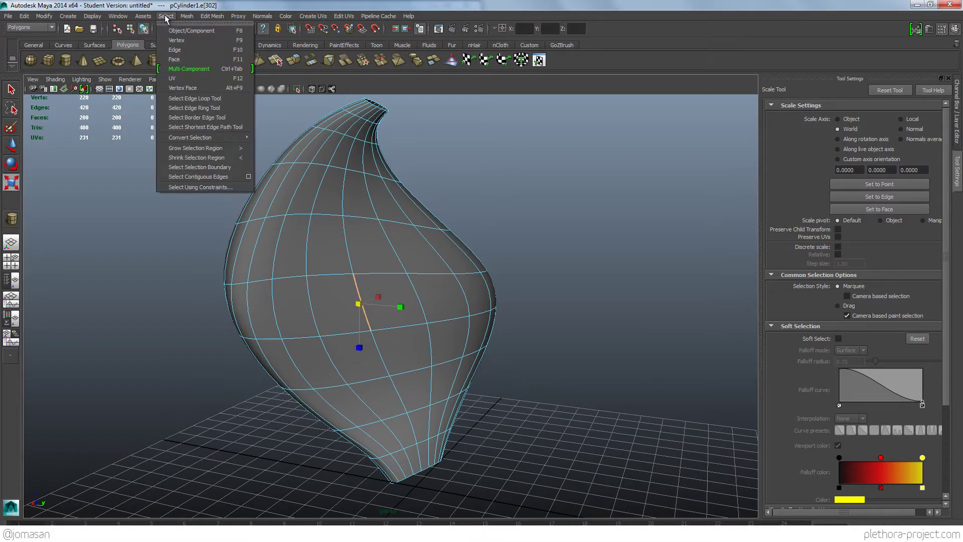
Step: Try Select Contiguous Edges on the vase, then clear the resulting selection
click(200, 176)
alt+drag(263, 242, 322, 286)
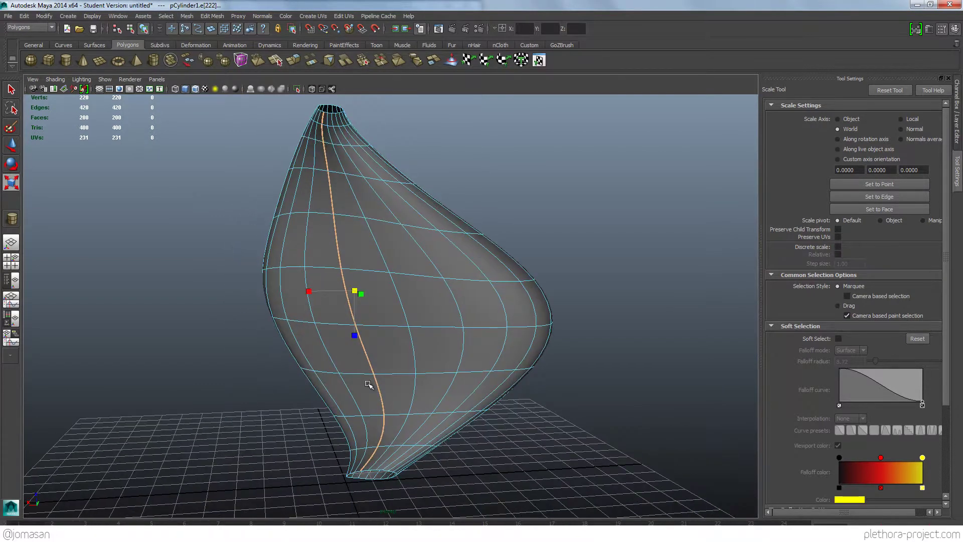
alt+drag(364, 340, 409, 337)
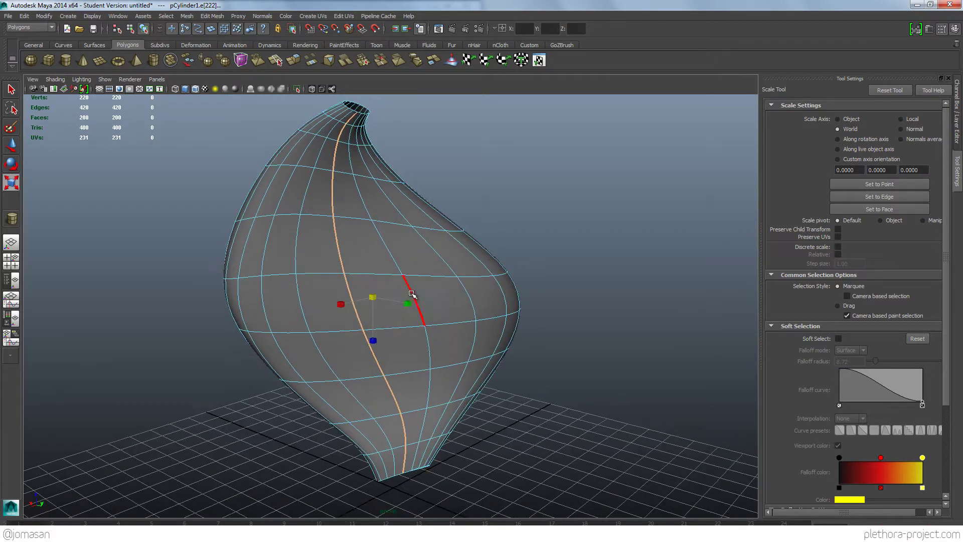
click(299, 300)
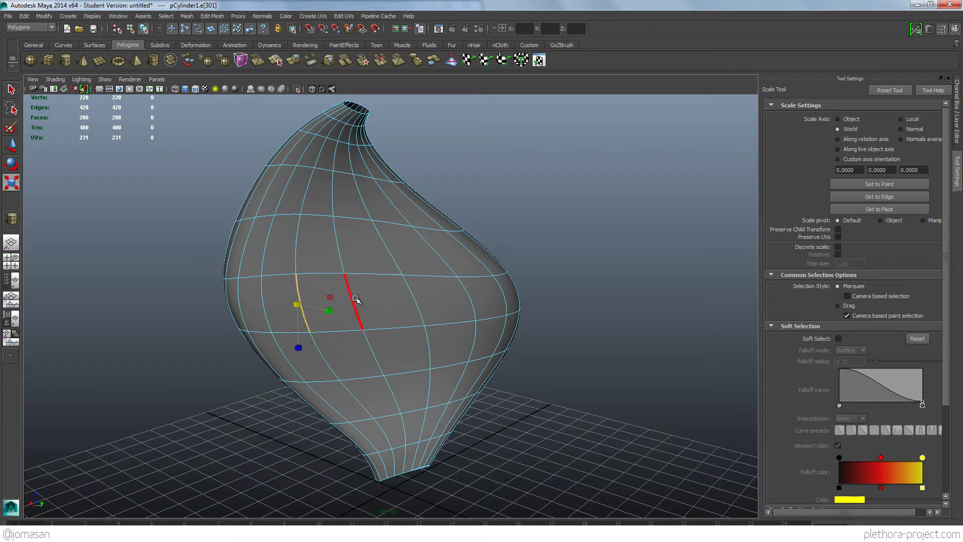
click(197, 262)
Step: Select a full edge ring around the vase with the edge ring tool
click(166, 16)
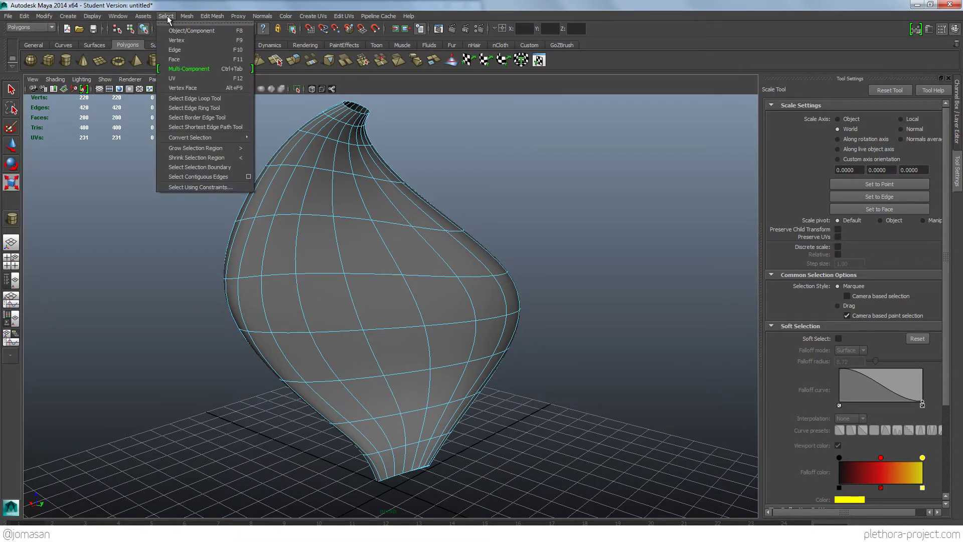
click(201, 108)
click(351, 296)
click(351, 296)
alt+drag(367, 314, 371, 250)
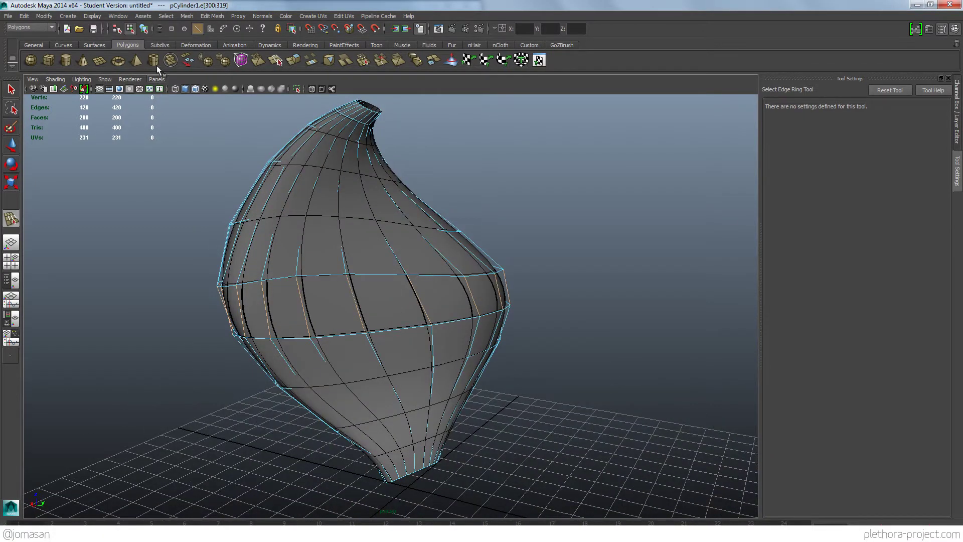
alt+drag(324, 321, 365, 318)
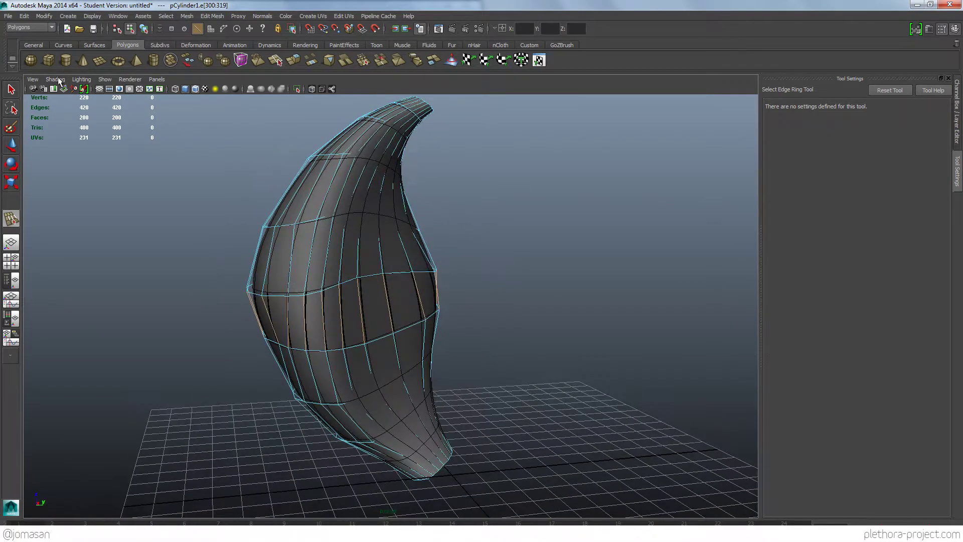
Step: Extend the selection to contiguous edges and restore it after toggling object mode
click(161, 17)
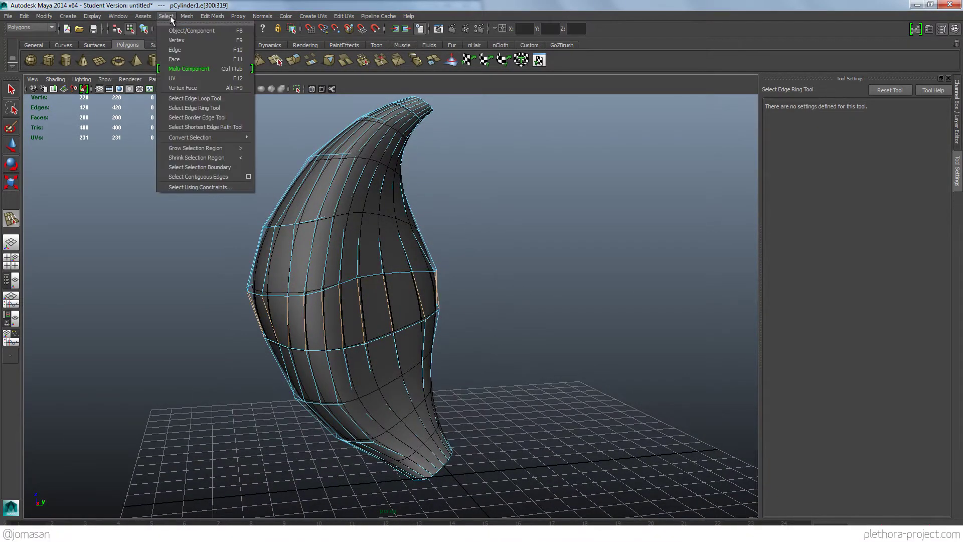
click(198, 176)
mouse_move(386, 283)
alt+mouse_down()
mouse_move(299, 281)
mouse_move(394, 273)
alt+mouse_up()
right_drag(391, 270, 435, 257)
alt+drag(368, 273, 338, 297)
alt+right_drag(339, 299, 344, 268)
alt+drag(343, 303, 321, 291)
Step: Slide the selected edges vertically, then try another edge selection tool from the Select menu
key(w)
alt+middle_drag(451, 354, 406, 303)
alt+drag(406, 303, 385, 283)
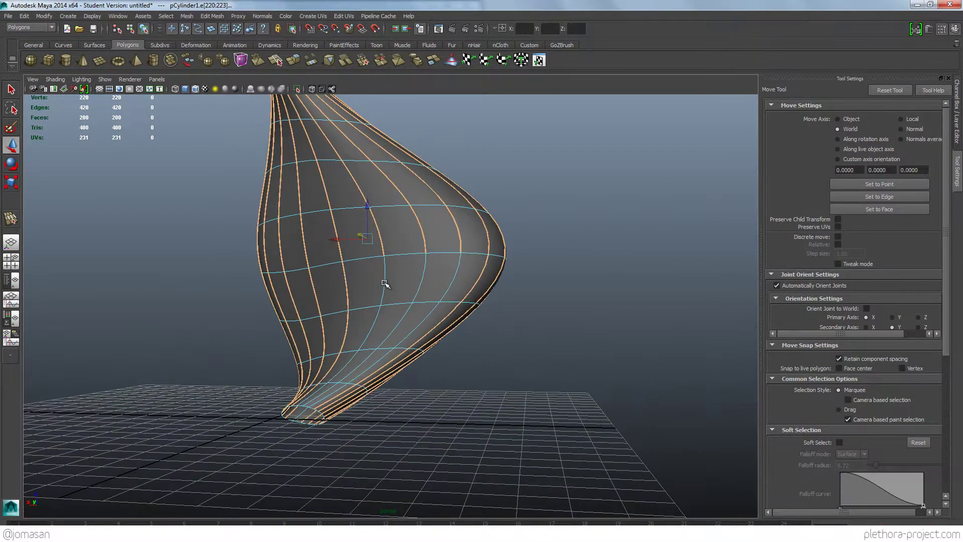
click(176, 18)
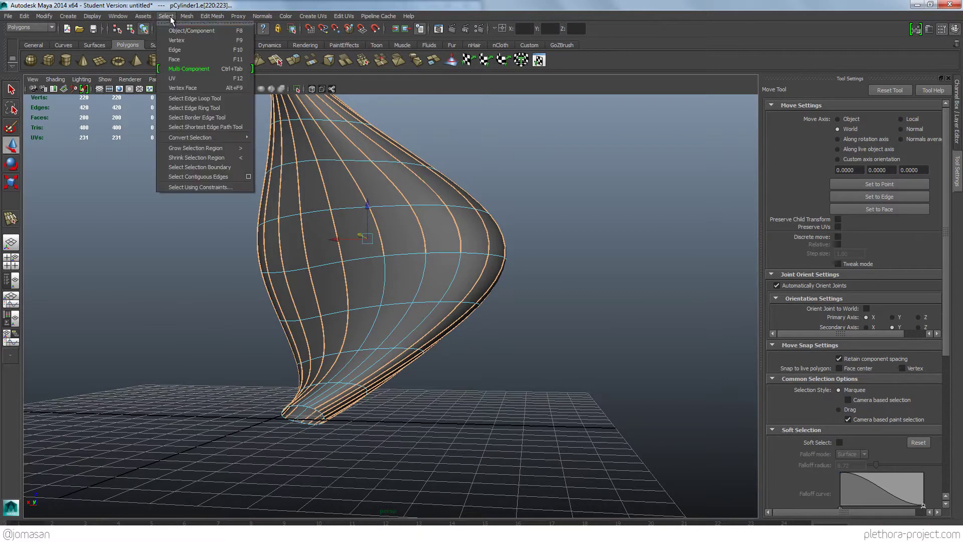
click(200, 178)
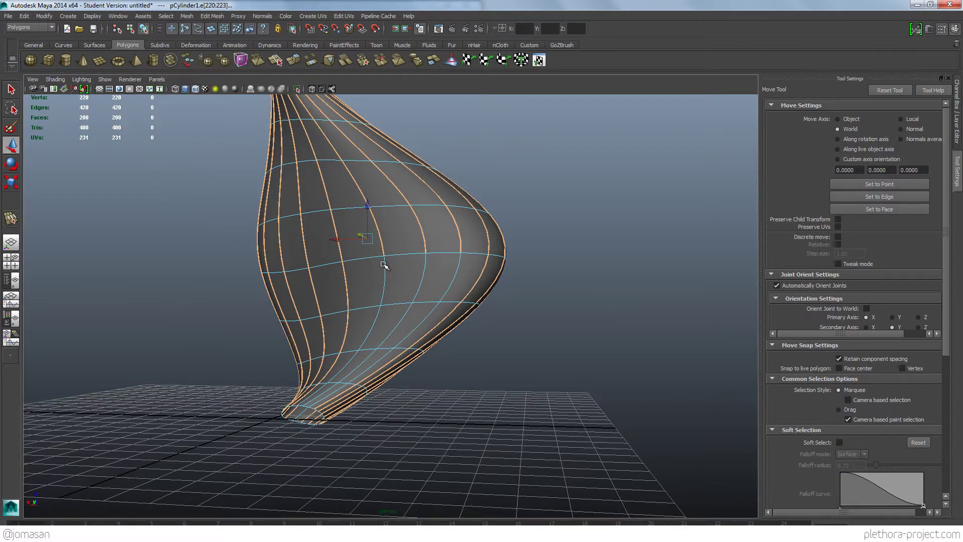
scroll(401, 281, up, 4)
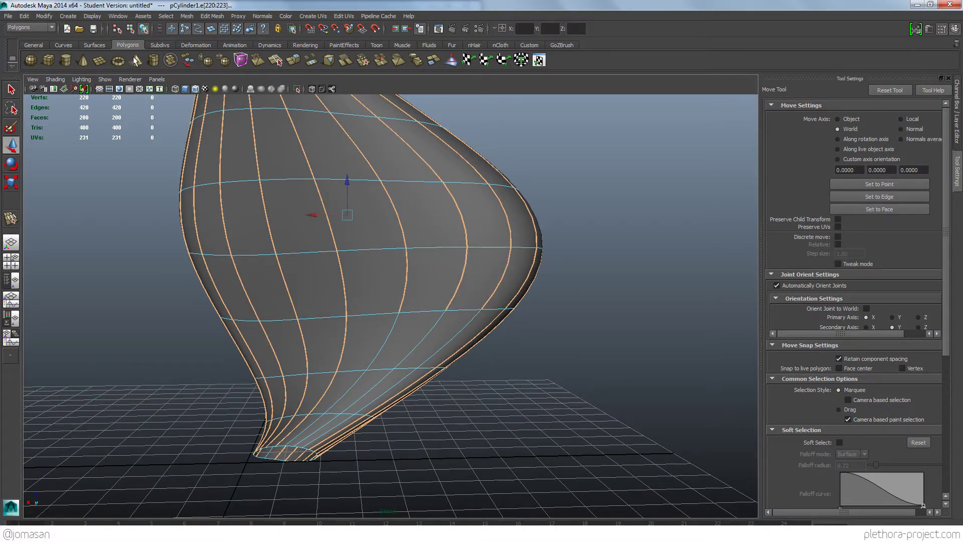
Step: Select all remaining contiguous vertical edges and orbit to check the selection
click(166, 16)
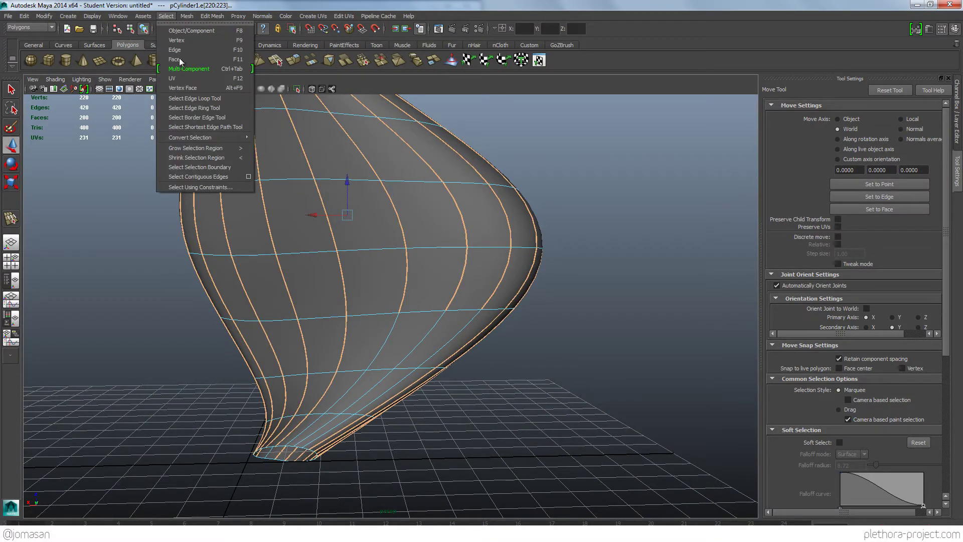
click(198, 176)
alt+drag(343, 293, 346, 251)
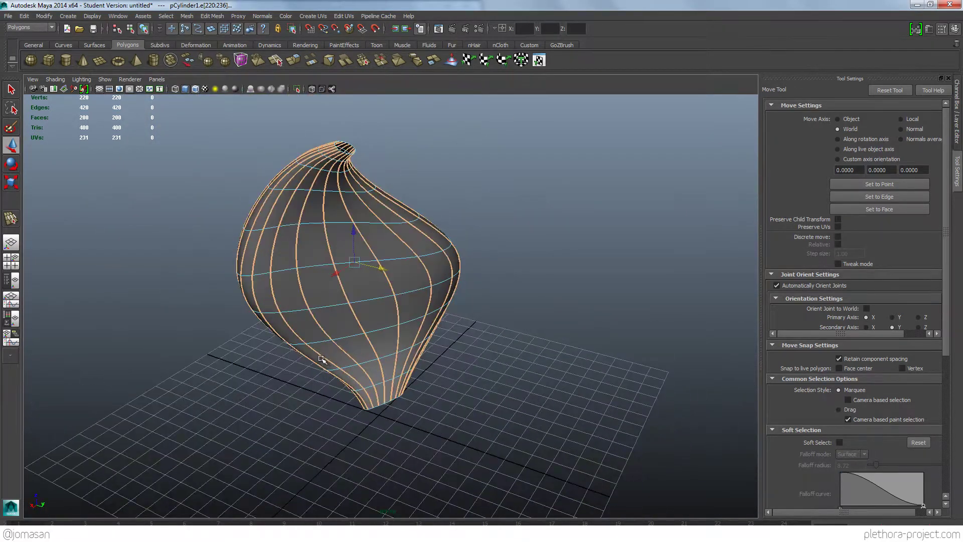
alt+middle_drag(329, 330, 321, 301)
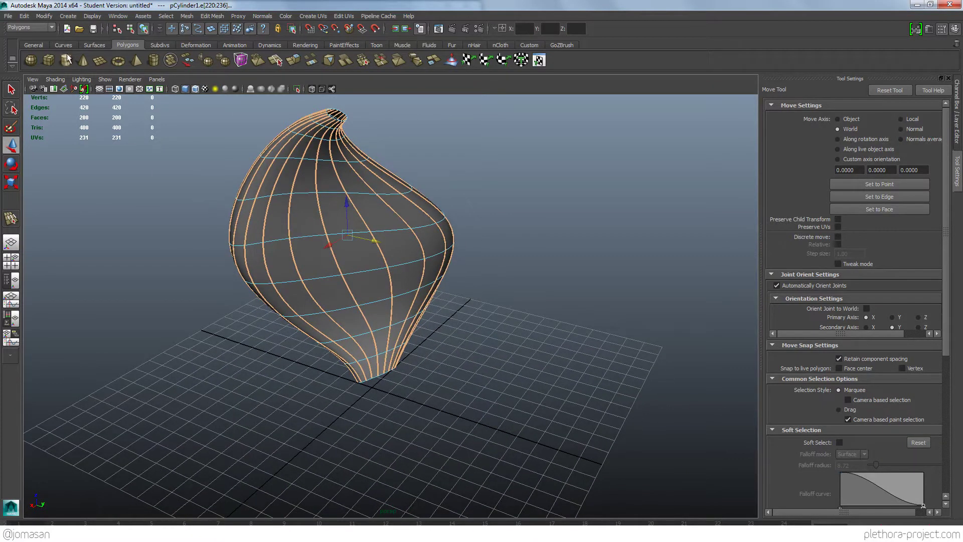
Step: Convert the vase's selected edges into a Degree 1 Linear curve with Polygon Edges to Curve
click(51, 17)
mouse_move(58, 169)
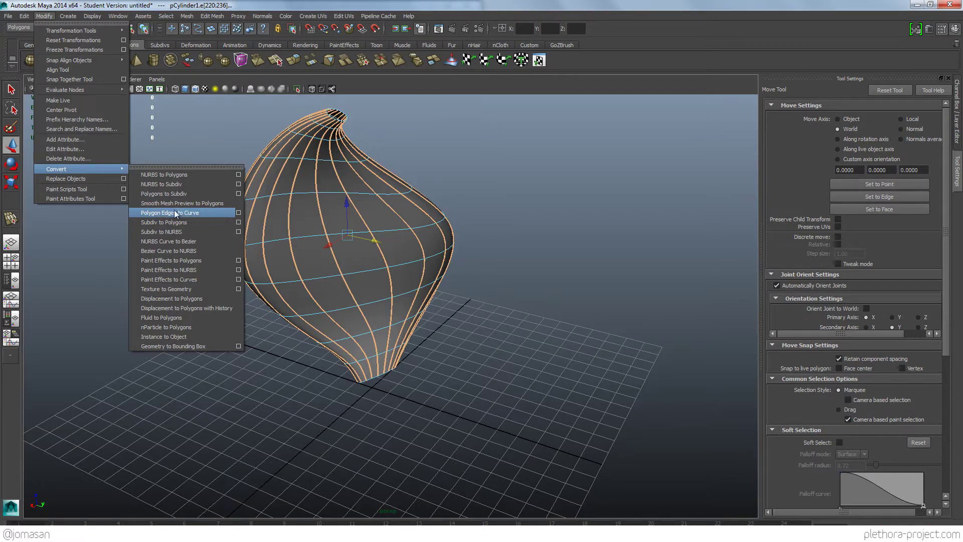
click(238, 213)
alt+drag(458, 281, 294, 278)
alt+right_drag(293, 278, 427, 289)
alt+middle_drag(405, 236, 413, 289)
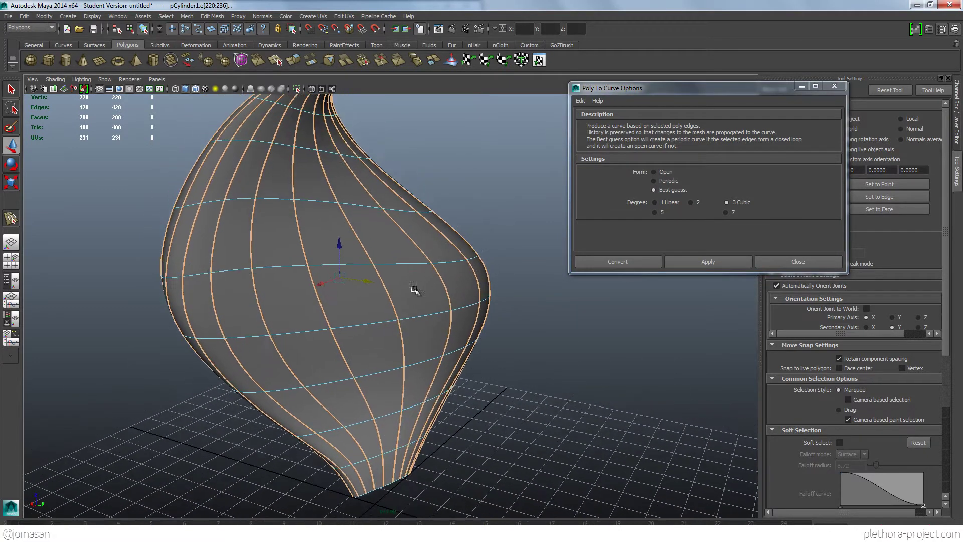
alt+drag(499, 251, 480, 265)
click(663, 201)
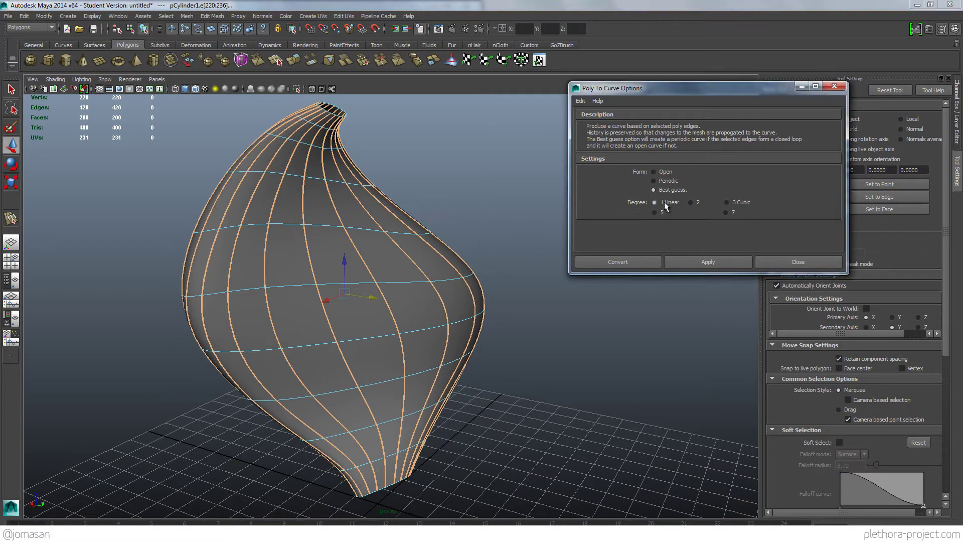
alt+drag(505, 285, 482, 244)
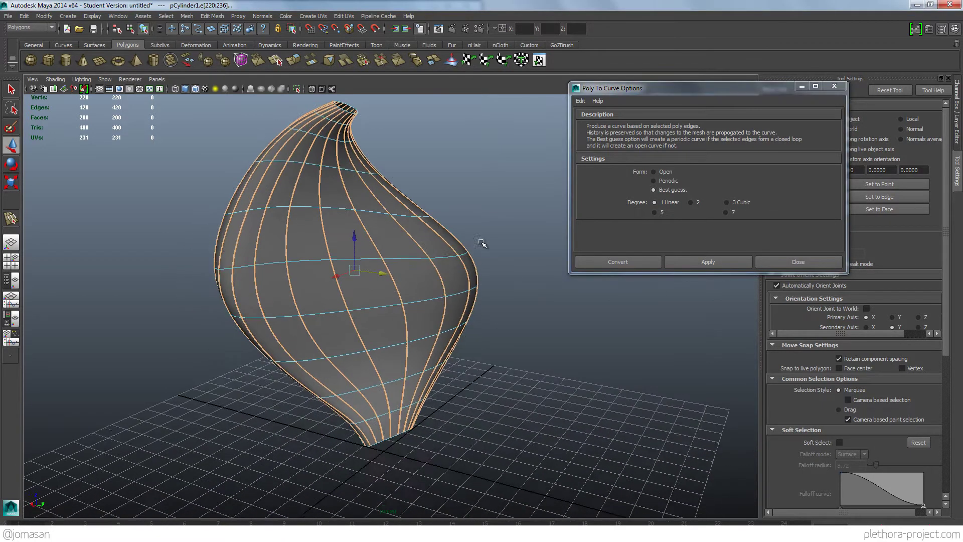
click(712, 260)
Step: Move the trial curve to the vase's left, close the options, and delete it
alt+drag(343, 300, 413, 300)
alt+drag(369, 336, 283, 337)
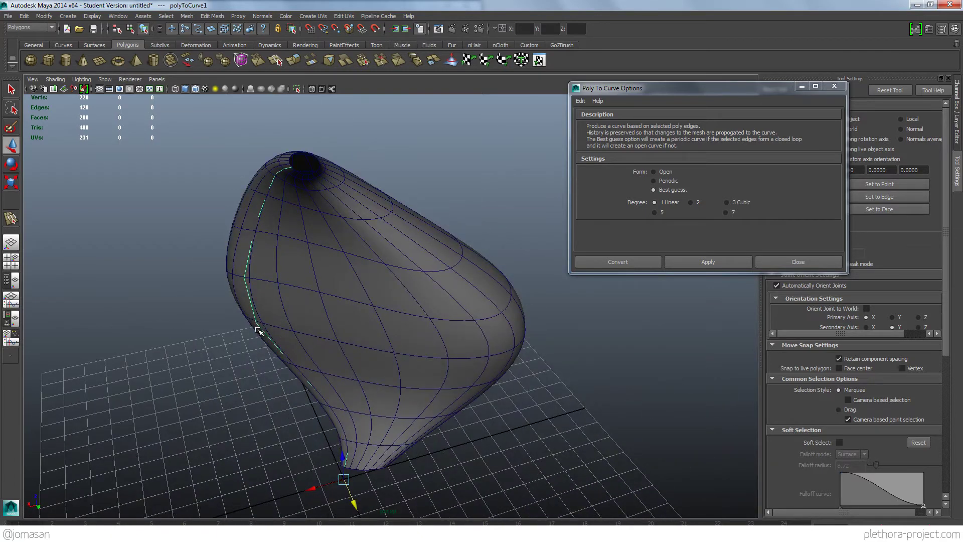
alt+drag(292, 380, 351, 351)
drag(338, 432, 231, 435)
alt+drag(205, 395, 220, 393)
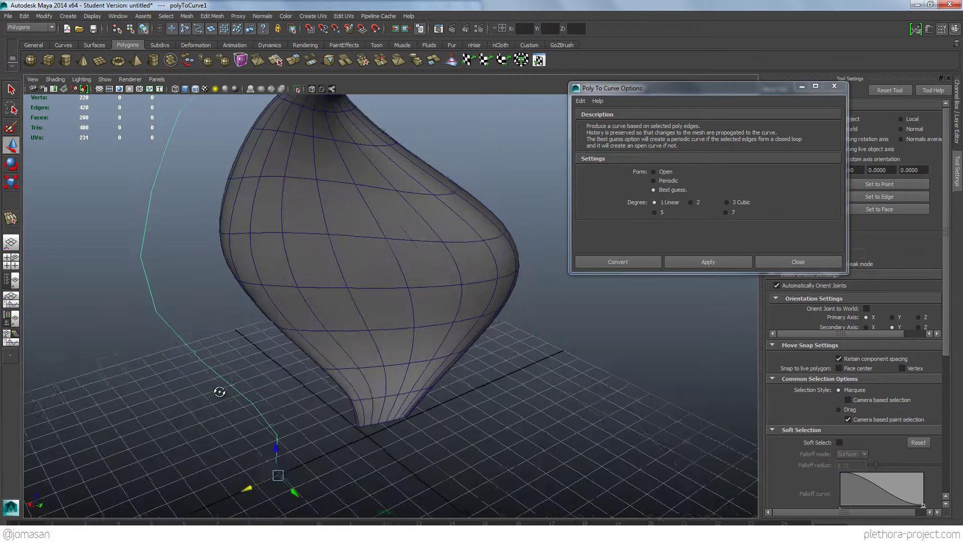
right_click(216, 383)
click(240, 356)
drag(241, 355, 207, 411)
alt+drag(301, 327, 326, 333)
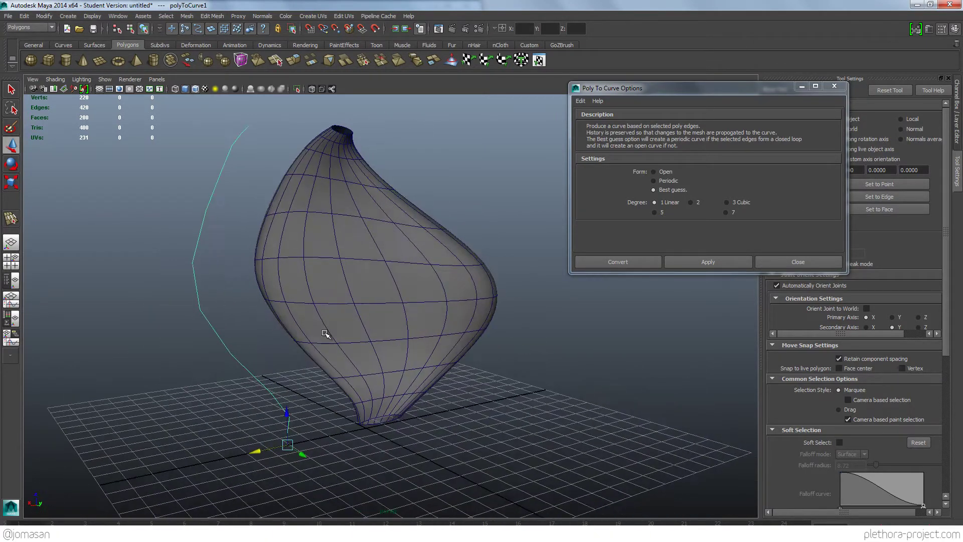
click(778, 262)
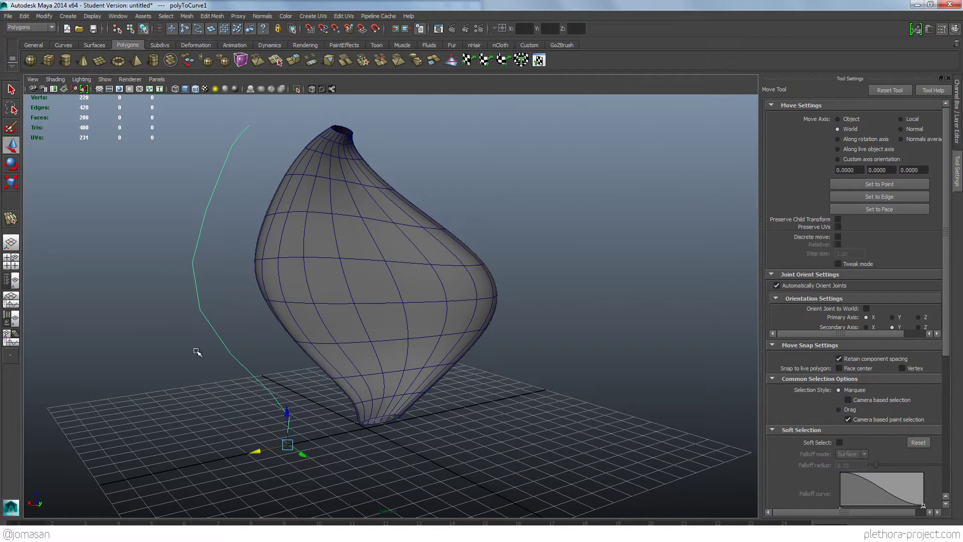
key(Delete)
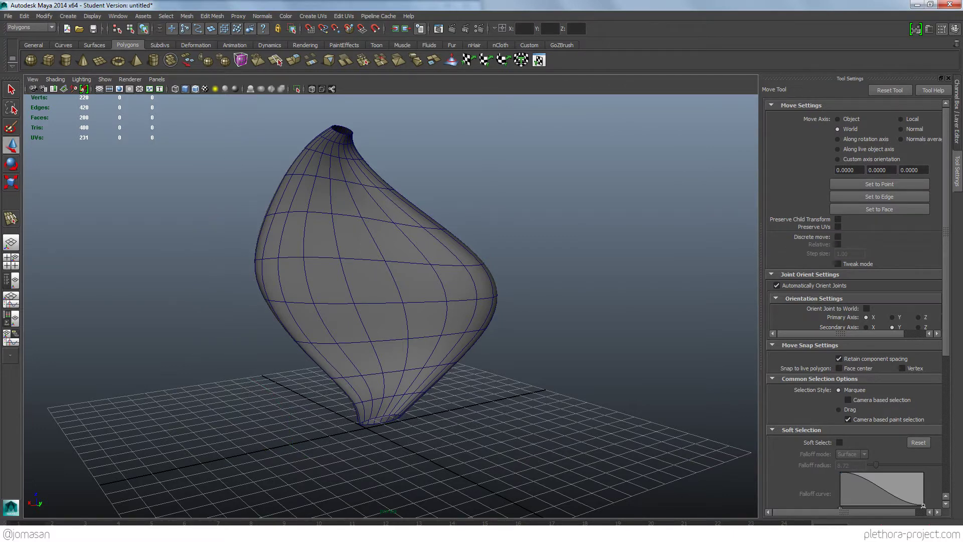
Step: Back in Chrome, open the 'Multiple PolyEdge to Curve - Maya Script' search result on CreativeCrash
click(120, 539)
click(178, 526)
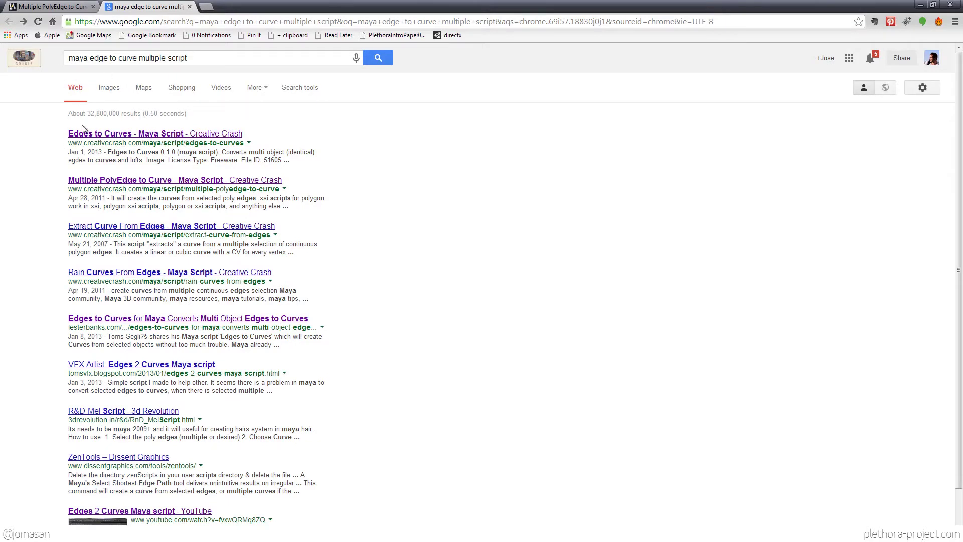
drag(71, 58, 191, 61)
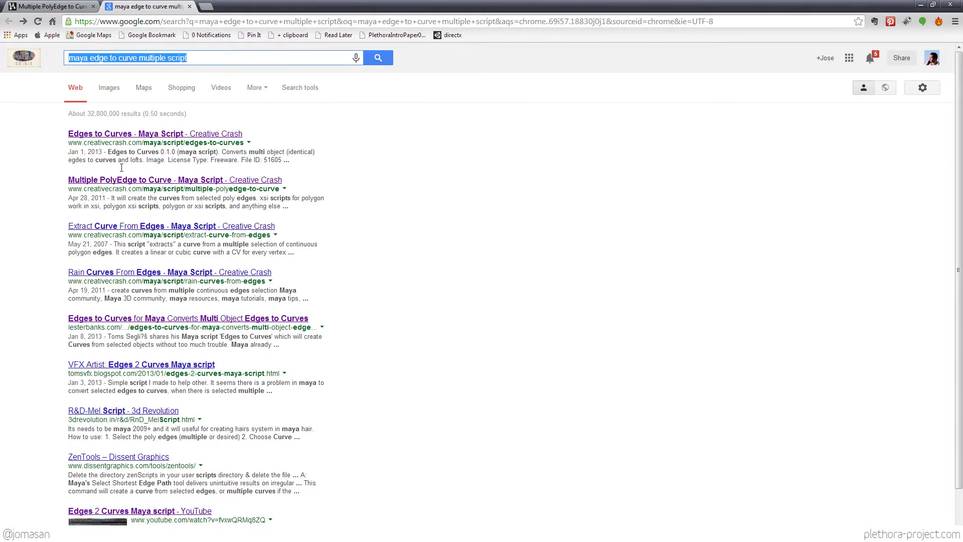
click(100, 181)
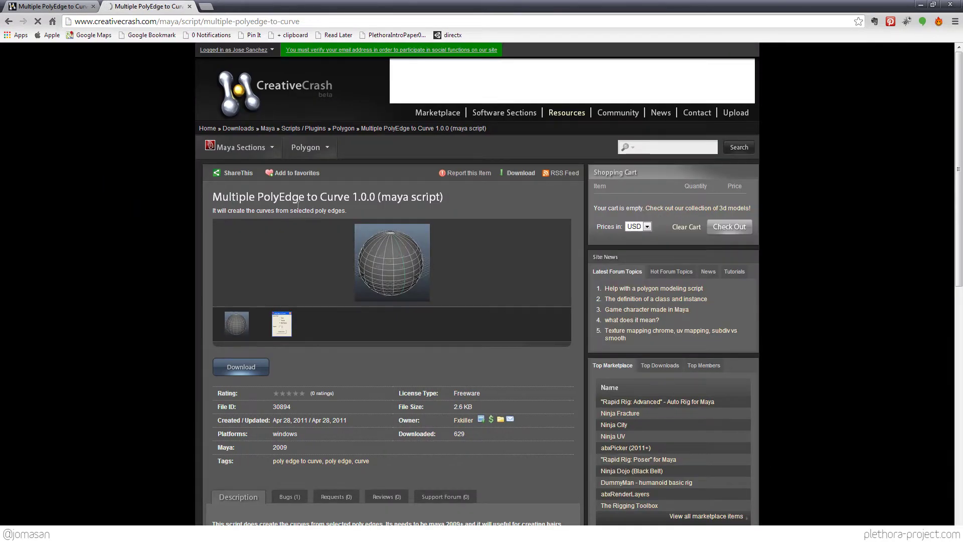
Step: Download the Multiple PolyEdge to Curve 1.0.0 script and minimize the browser back to Maya
click(240, 367)
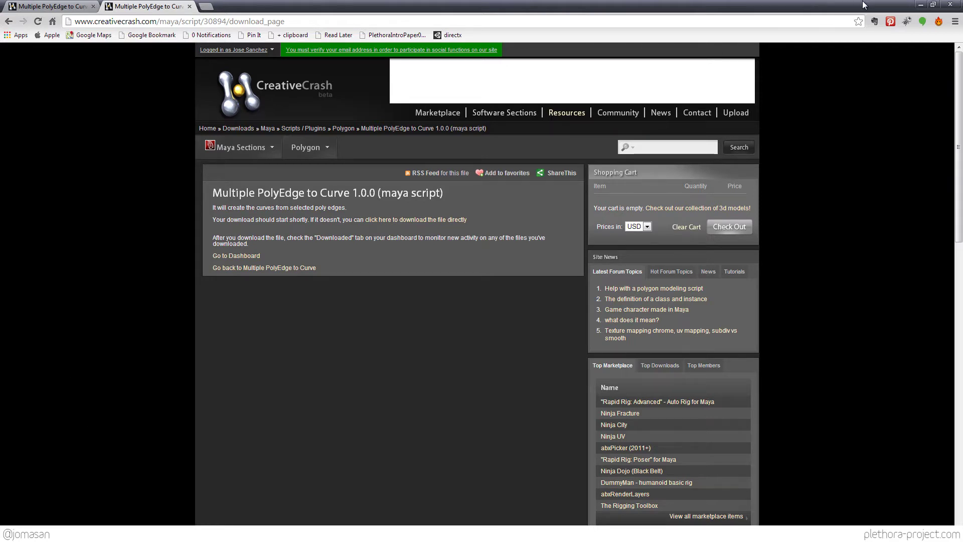
click(922, 5)
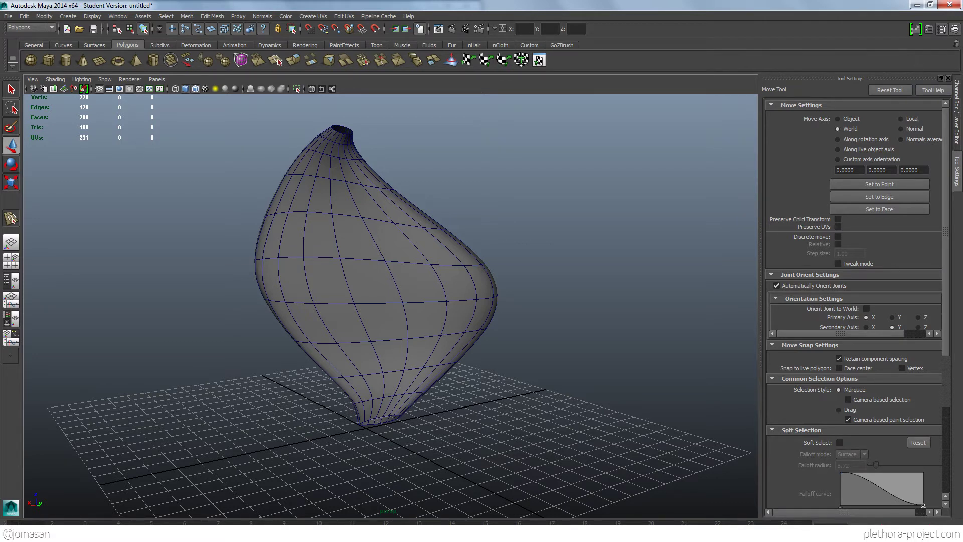
Step: Restore and stretch the Maya window across the screen, then bring up the Script Editor
click(930, 5)
drag(372, 10, 415, 27)
drag(544, 356, 956, 524)
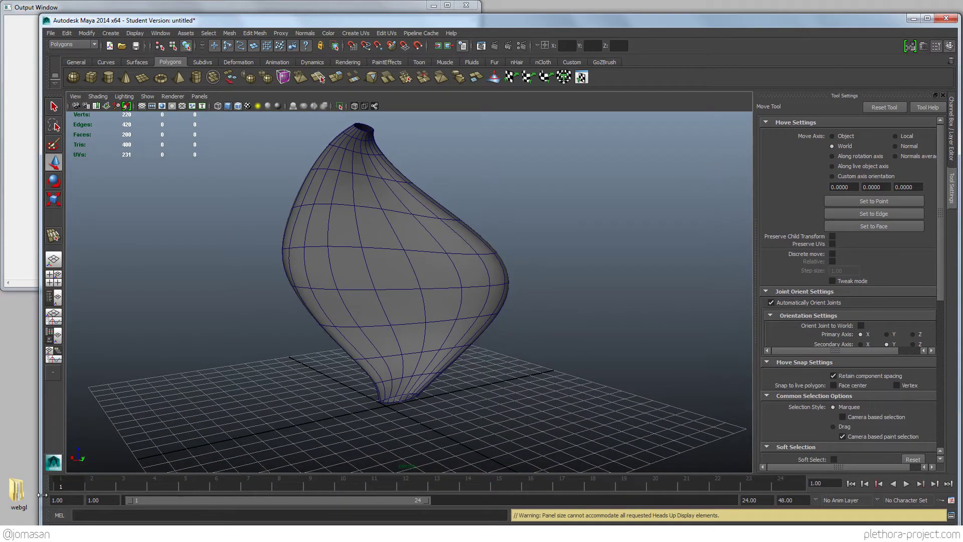
drag(42, 495, 4, 494)
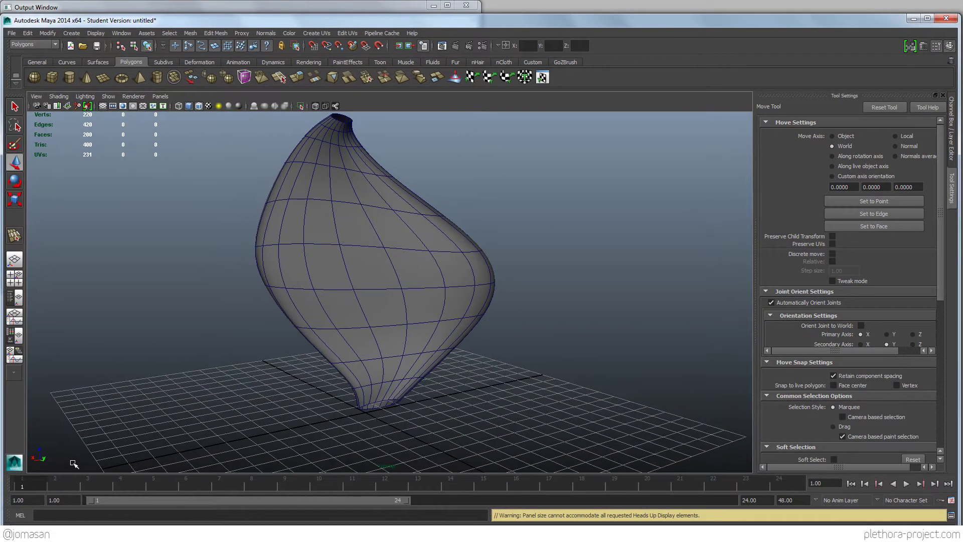
click(952, 516)
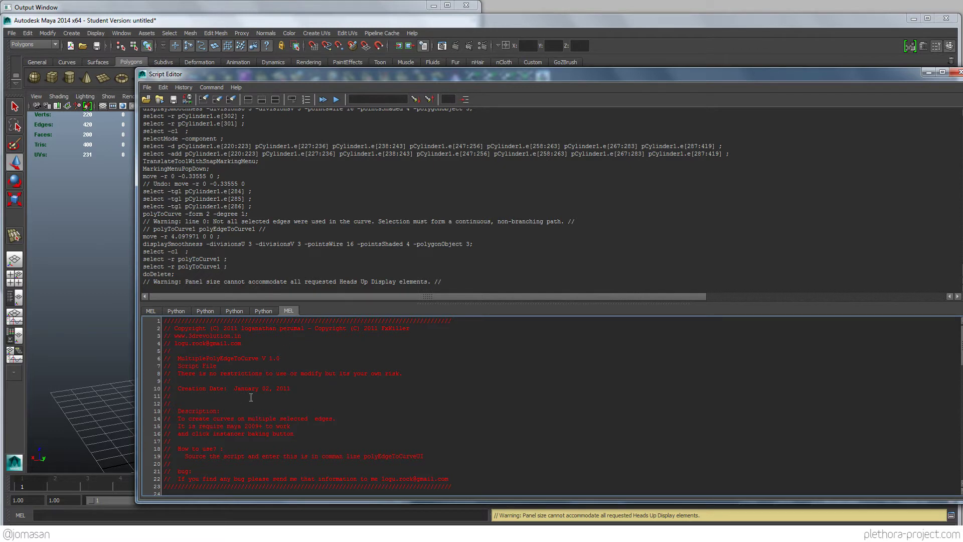
Step: Select all of the MultiplePolyEdgeToCurve V1.0 MEL script and execute it with Ctrl+Enter
scroll(251, 397, down, 20)
scroll(253, 391, up, 20)
middle_drag(248, 390, 250, 329)
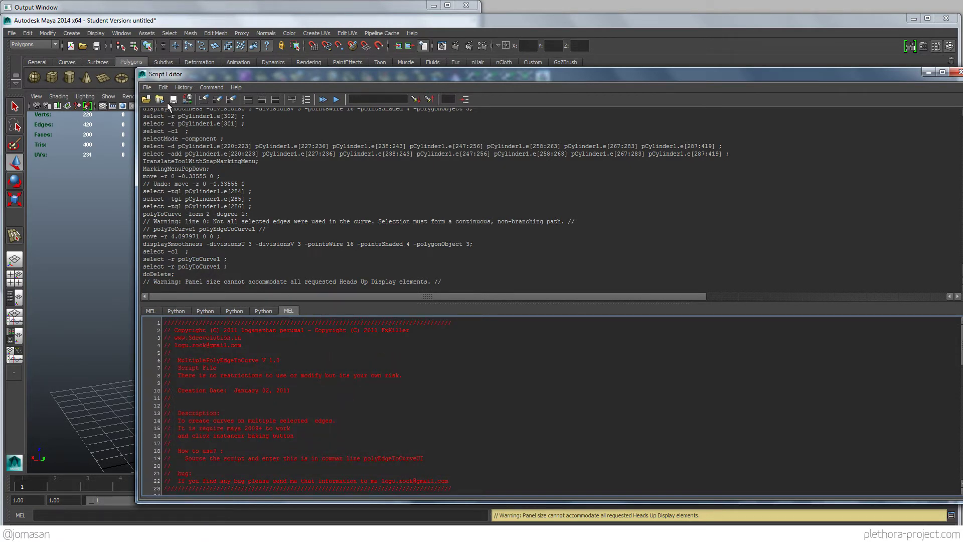
click(147, 86)
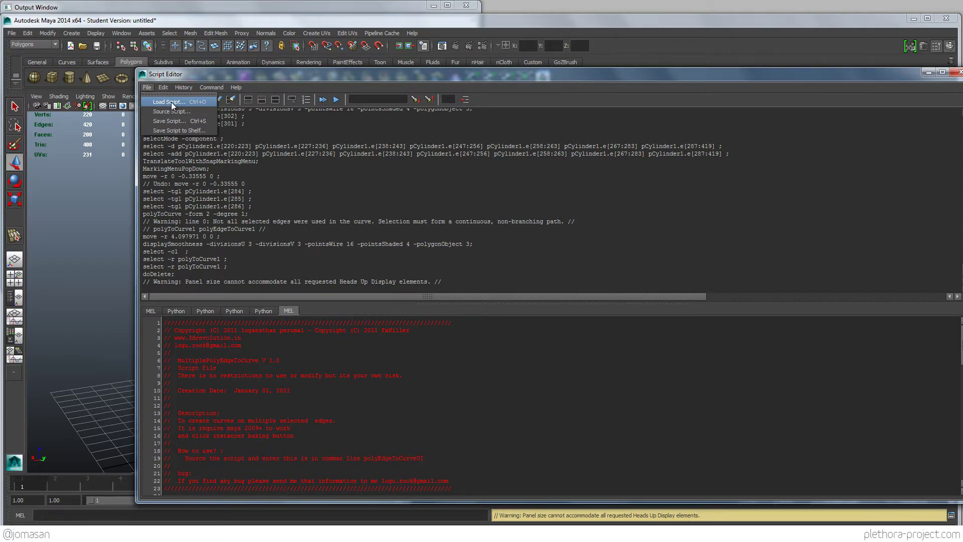
click(214, 427)
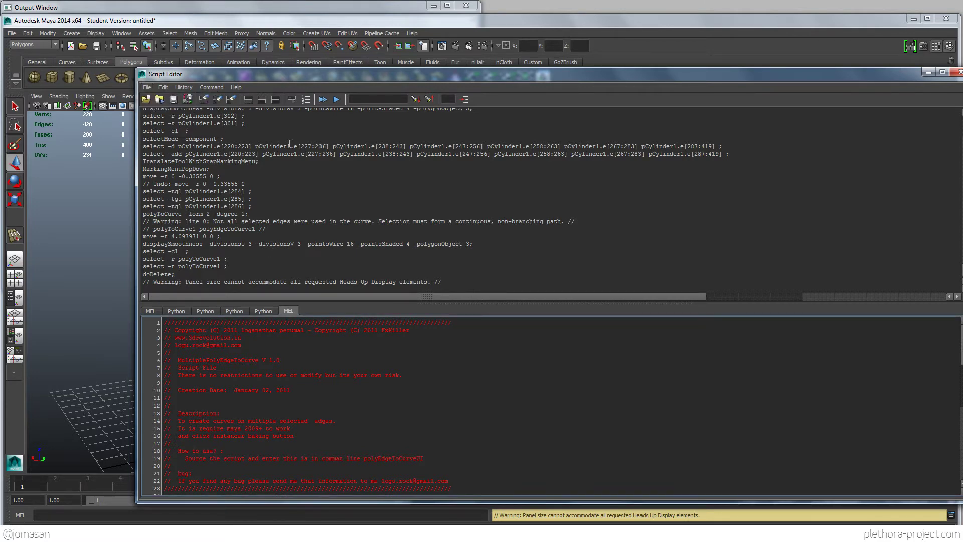
drag(287, 80, 330, 57)
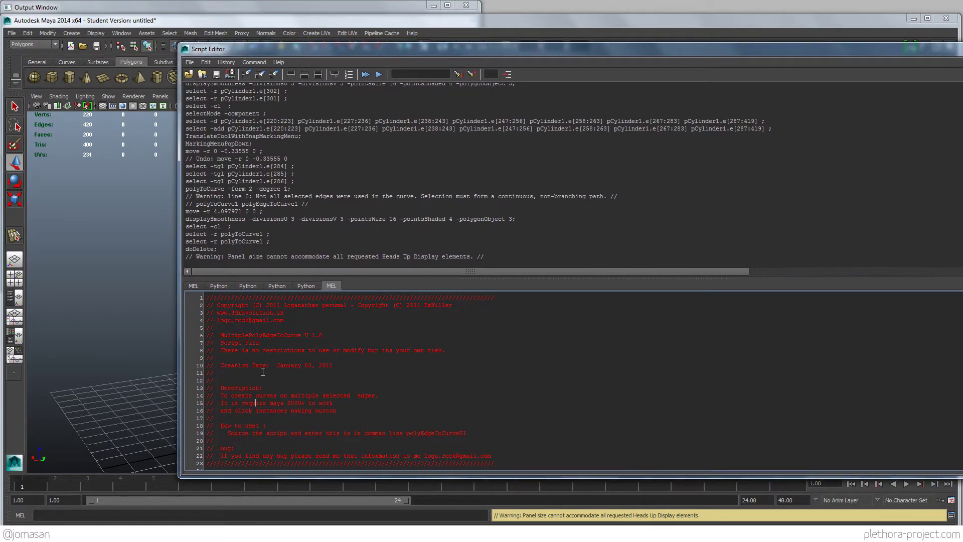
scroll(263, 371, down, 20)
scroll(272, 398, up, 20)
scroll(271, 398, down, 8)
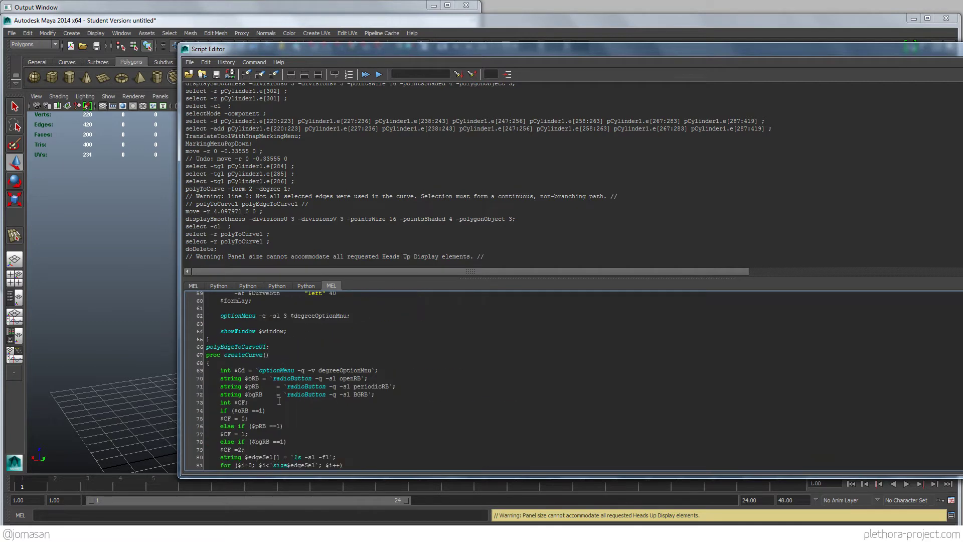
scroll(280, 400, up, 6)
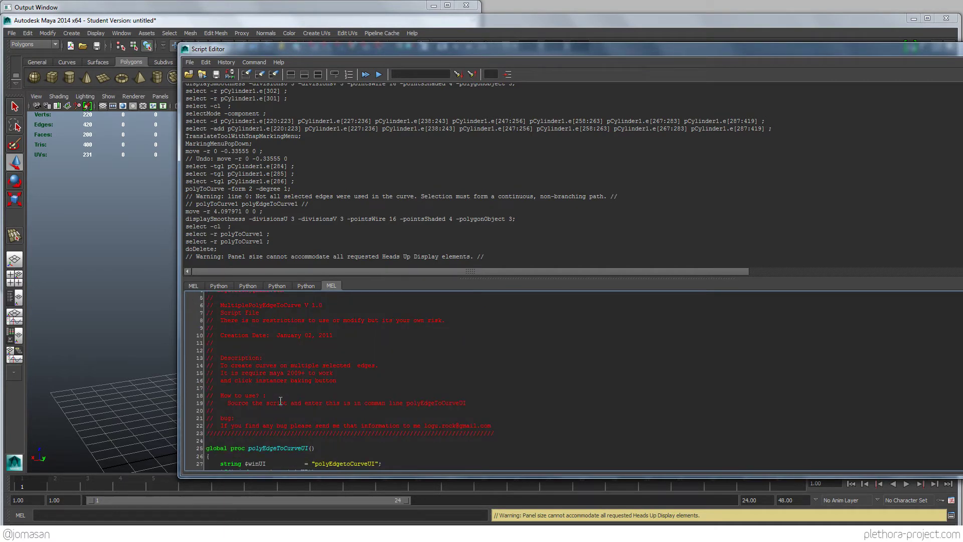
key(ctrl+a)
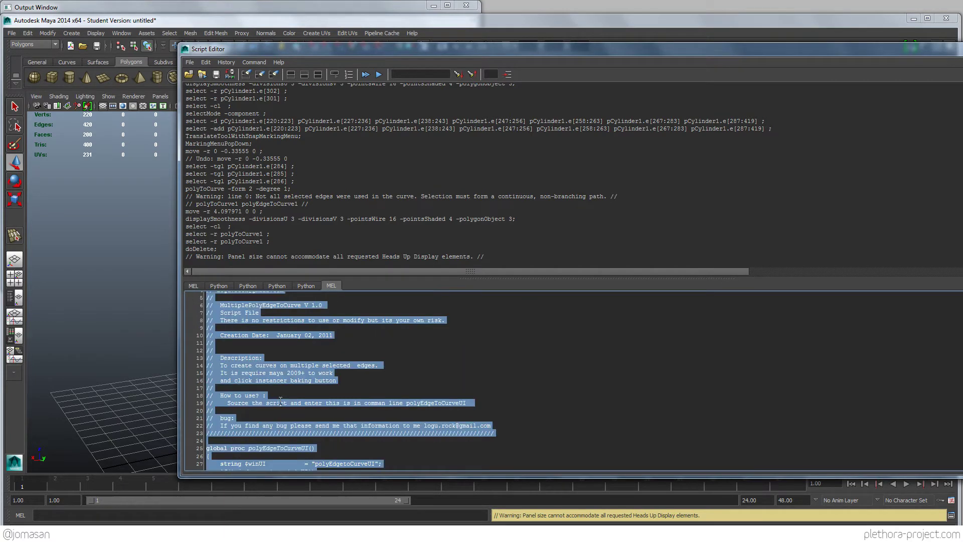
key(ctrl+Return)
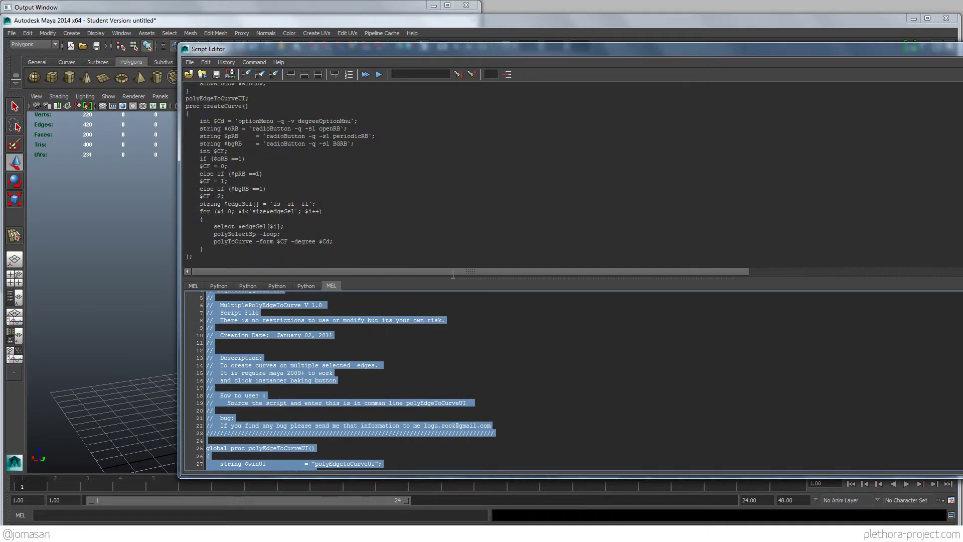
drag(912, 55, 877, 54)
Step: In edge mode, pick one vertical edge of the vase and create the test curve polyToCurve1
click(888, 49)
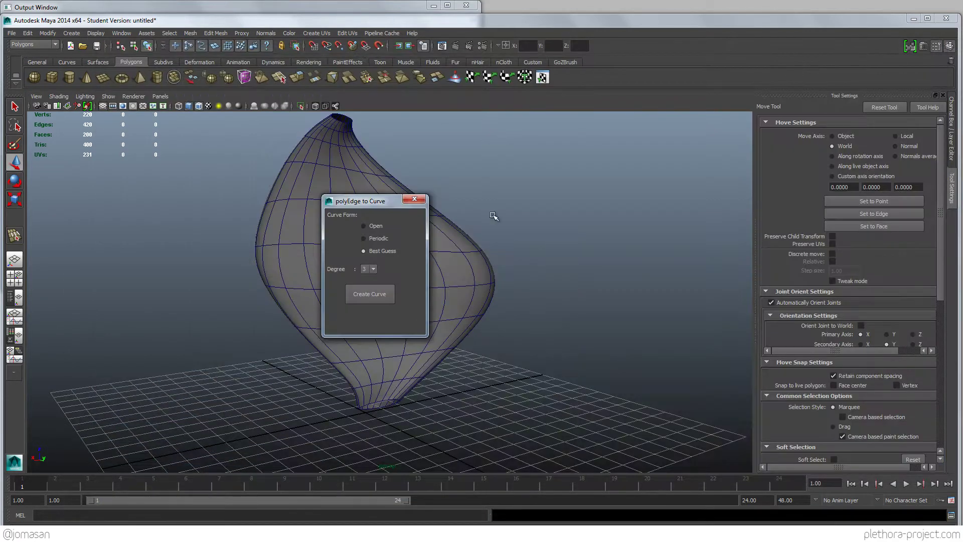
drag(380, 205, 540, 184)
scroll(374, 257, up, 5)
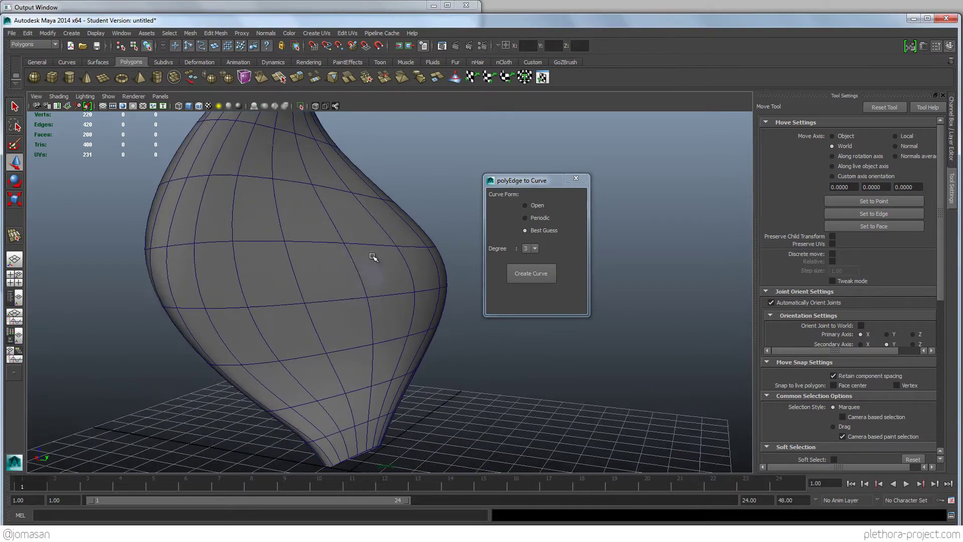
alt+drag(374, 257, 345, 284)
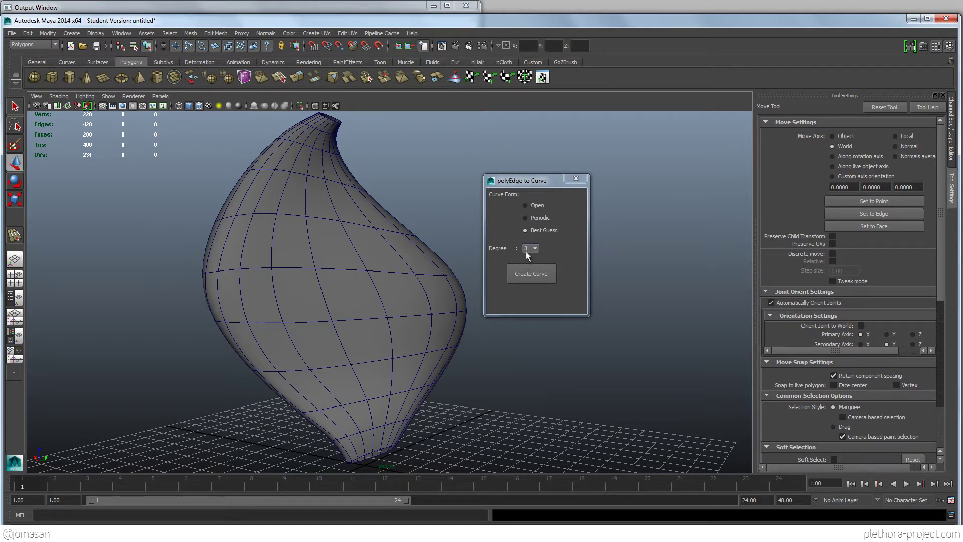
mouse_move(315, 280)
right_down()
mouse_move(274, 280)
mouse_move(320, 286)
mouse_move(319, 267)
right_up()
click(321, 296)
alt+drag(282, 293, 406, 290)
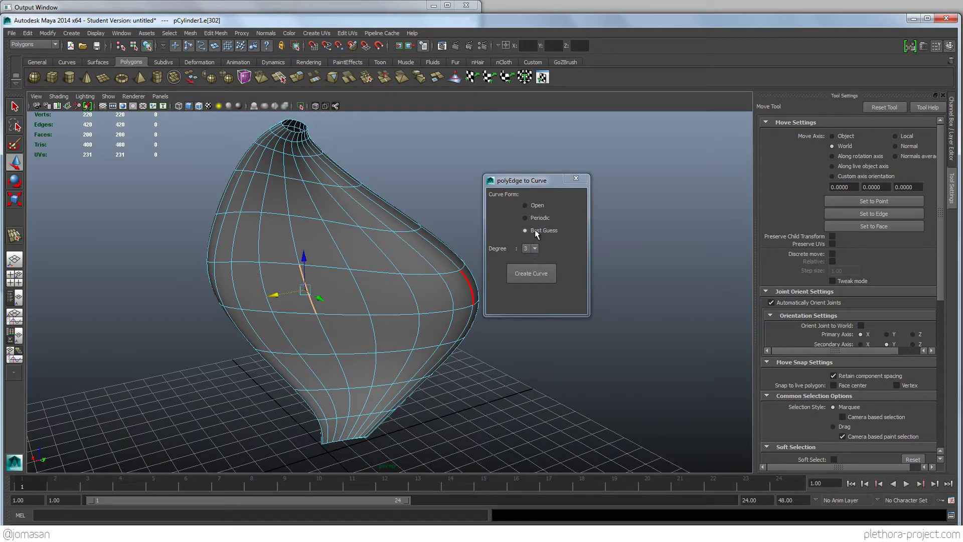
click(520, 276)
click(545, 277)
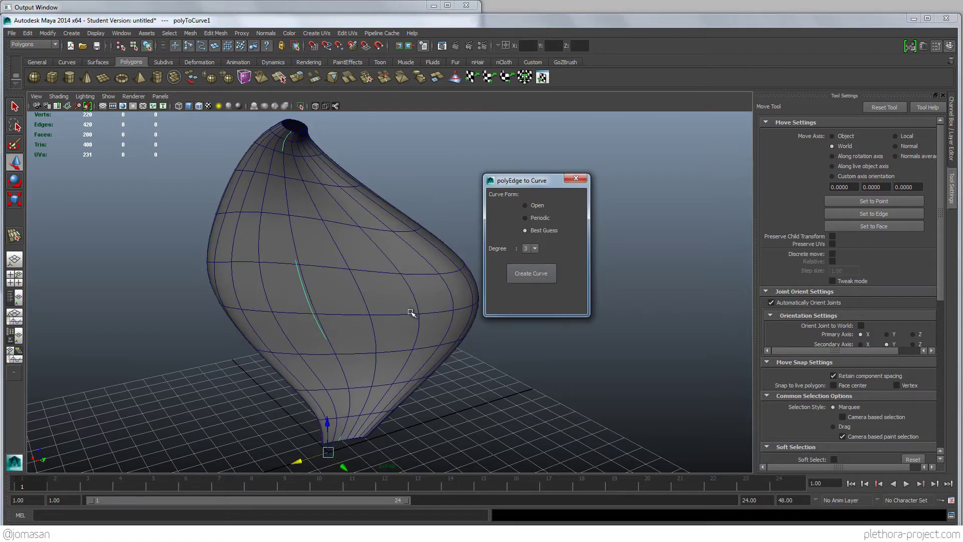
Step: Inspect the new curve from several angles, then select a vertical edge loop on the vase
alt+drag(402, 311, 263, 324)
click(339, 413)
alt+drag(223, 217, 231, 247)
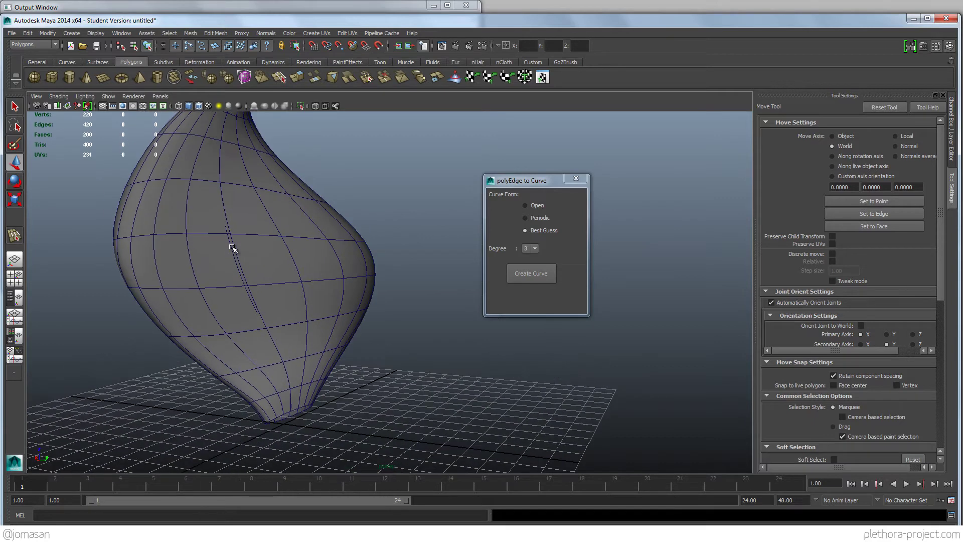
click(231, 253)
alt+middle_drag(167, 199, 190, 193)
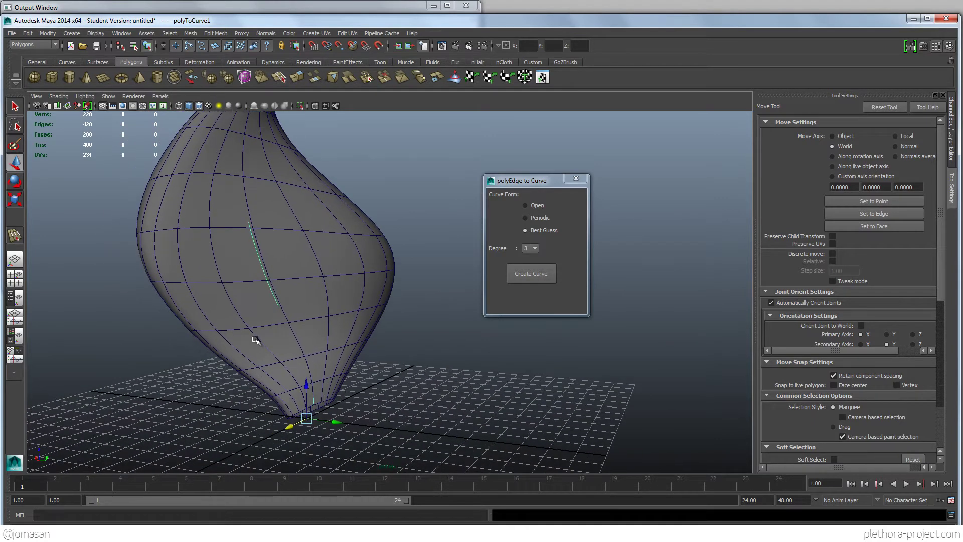
alt+drag(260, 358, 351, 371)
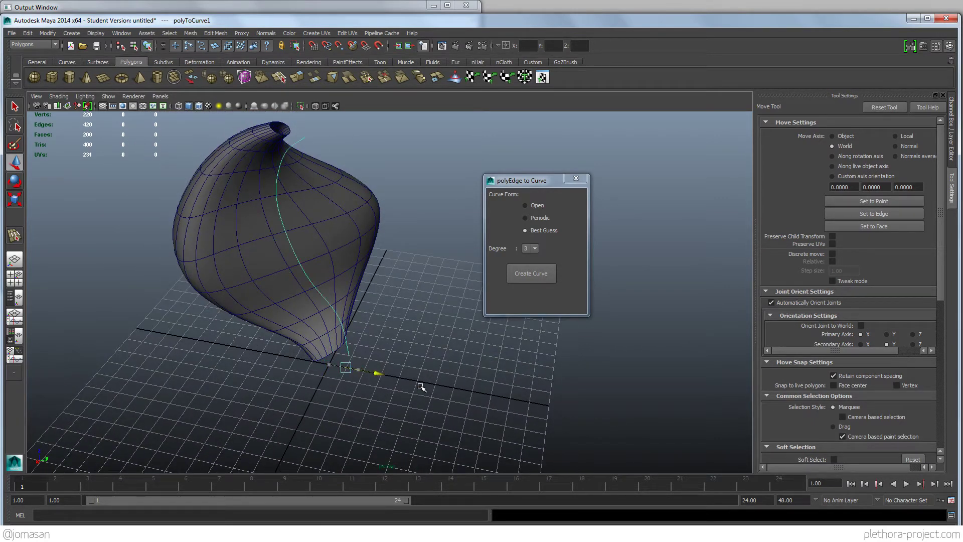
alt+drag(433, 388, 428, 339)
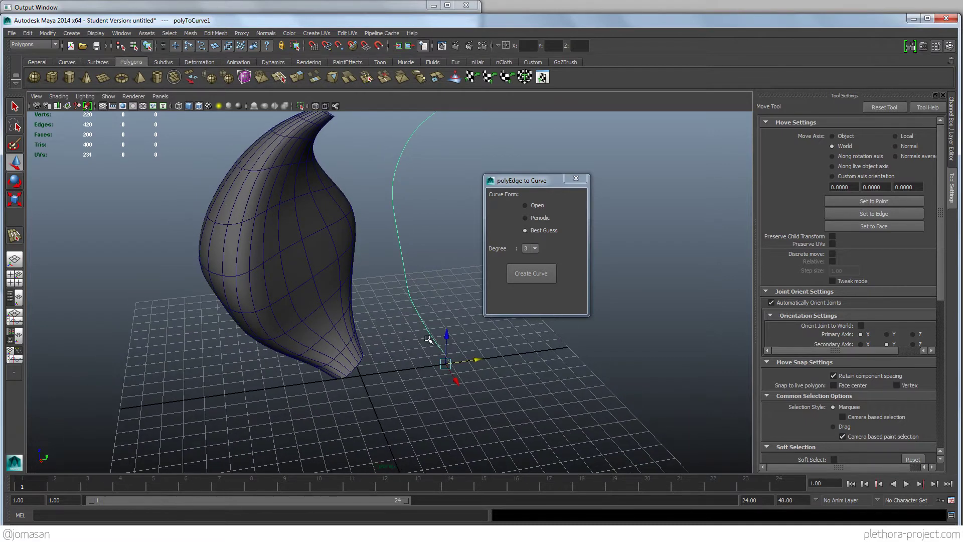
click(427, 340)
alt+drag(368, 318, 266, 229)
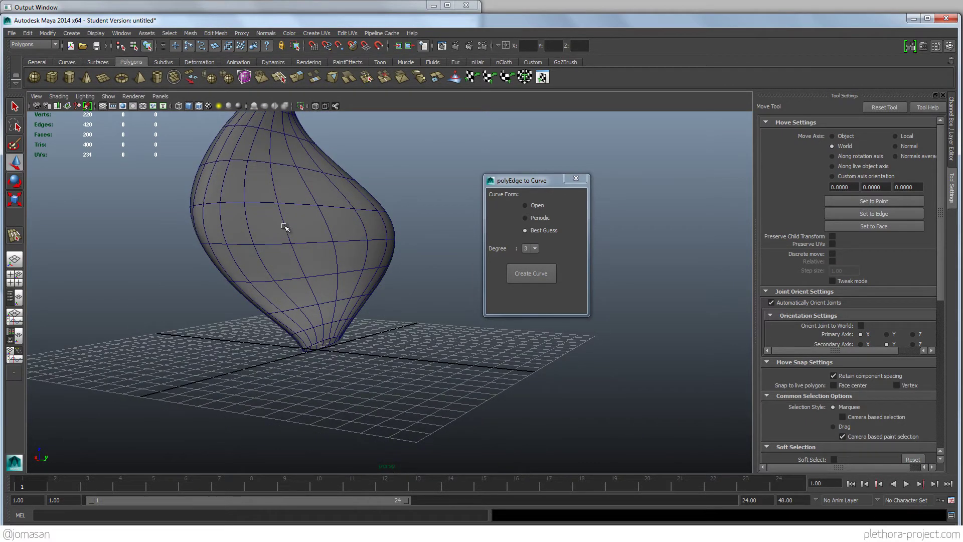
right_drag(284, 226, 282, 208)
double_click(282, 220)
Step: Select one vertical edge on the vase and activate the Select Edge Ring Tool
click(459, 349)
click(284, 232)
mouse_move(310, 250)
alt+mouse_down()
mouse_move(273, 338)
mouse_move(318, 264)
alt+mouse_up()
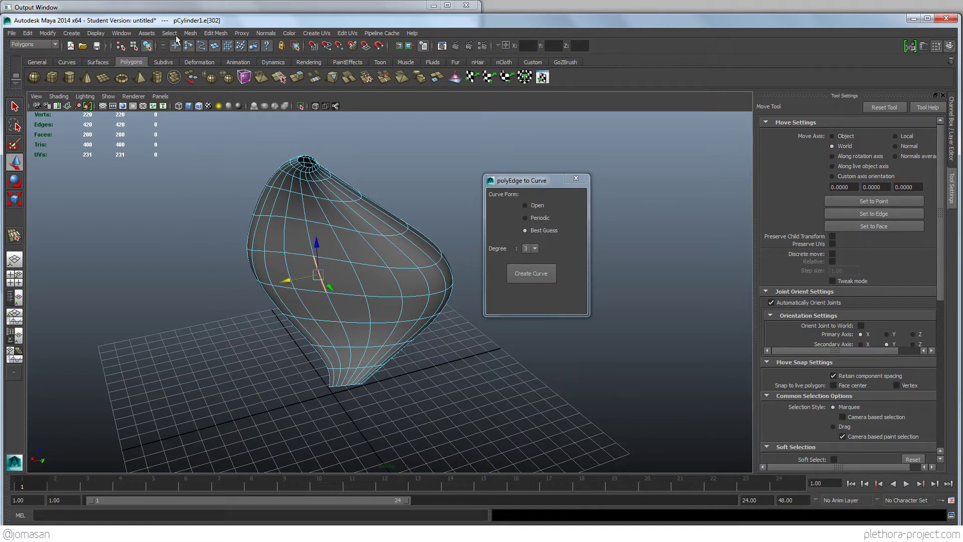
alt+drag(314, 330, 306, 232)
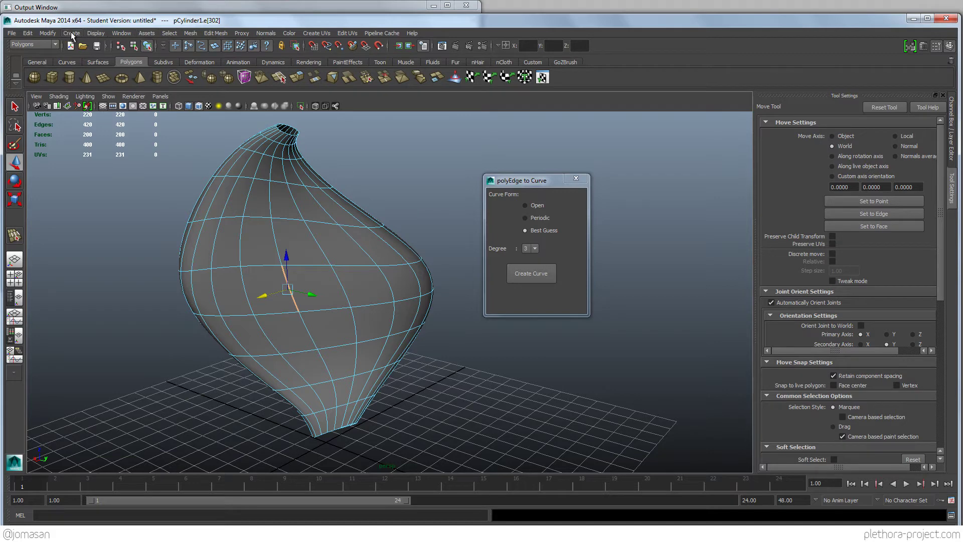
click(169, 33)
mouse_move(206, 157)
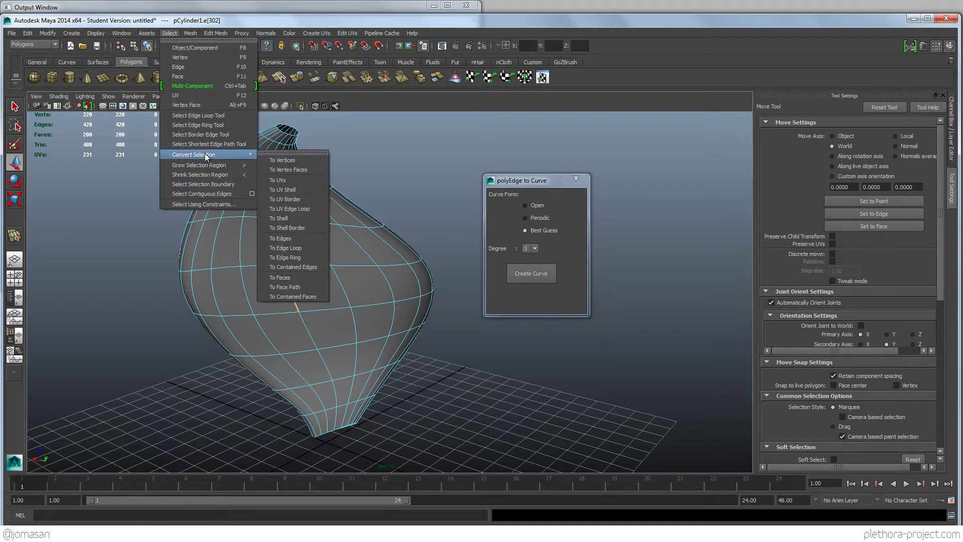
click(198, 125)
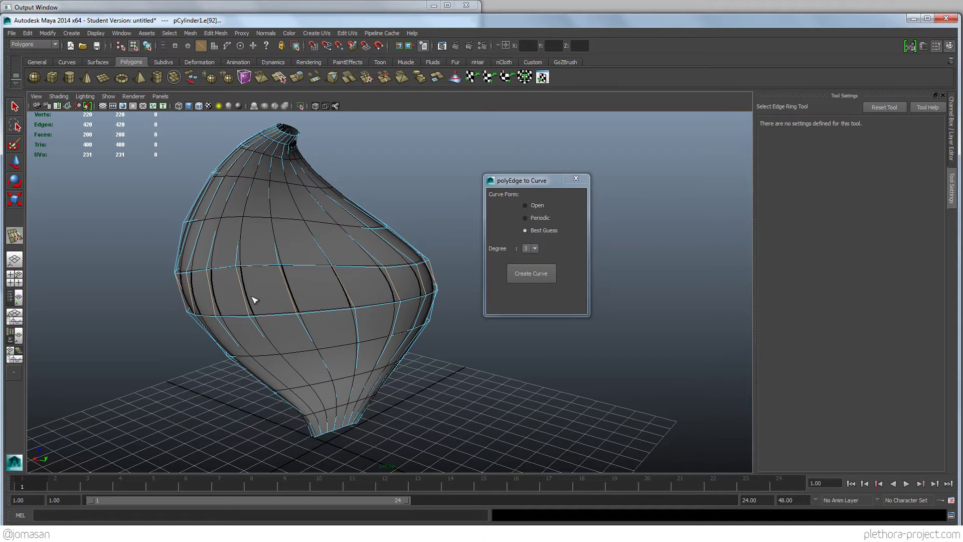
Step: Select the ring of vertical edges and create degree 1 curves along them
alt+drag(253, 300, 349, 293)
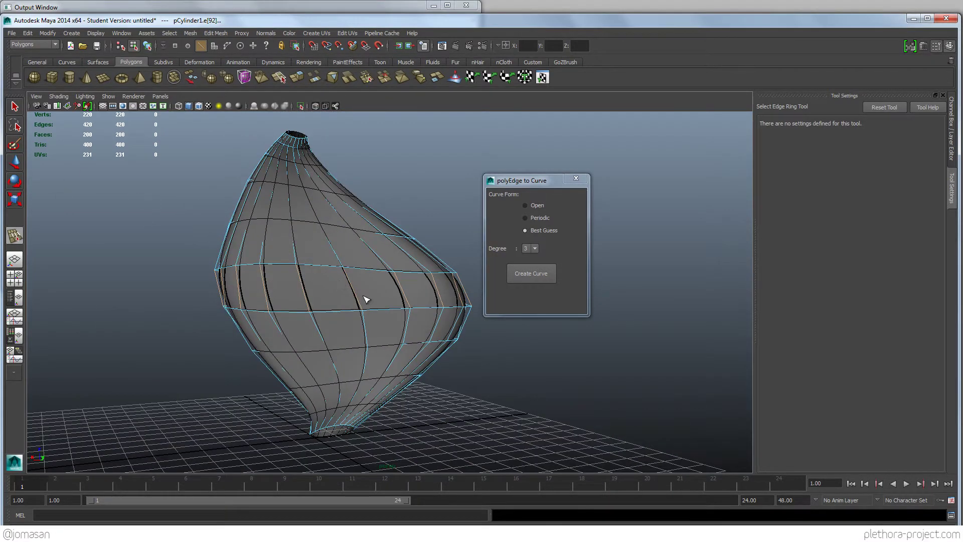
right_click(381, 279)
click(14, 107)
alt+drag(327, 303, 329, 267)
click(531, 248)
click(528, 255)
click(530, 274)
Step: Trial-move some edges and then the whole vase, undoing both moves
double_click(333, 277)
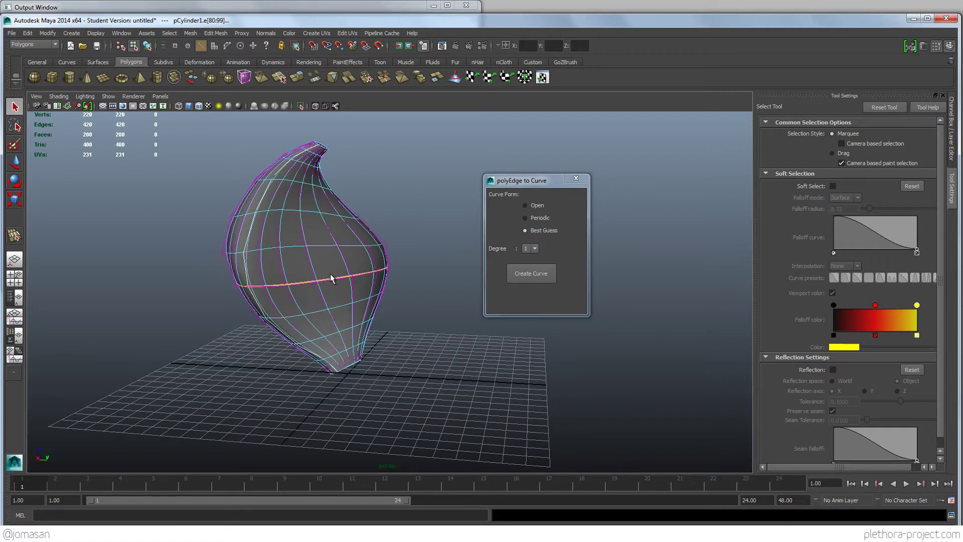
key(w)
drag(266, 249, 257, 249)
drag(315, 259, 276, 259)
key(ctrl+z)
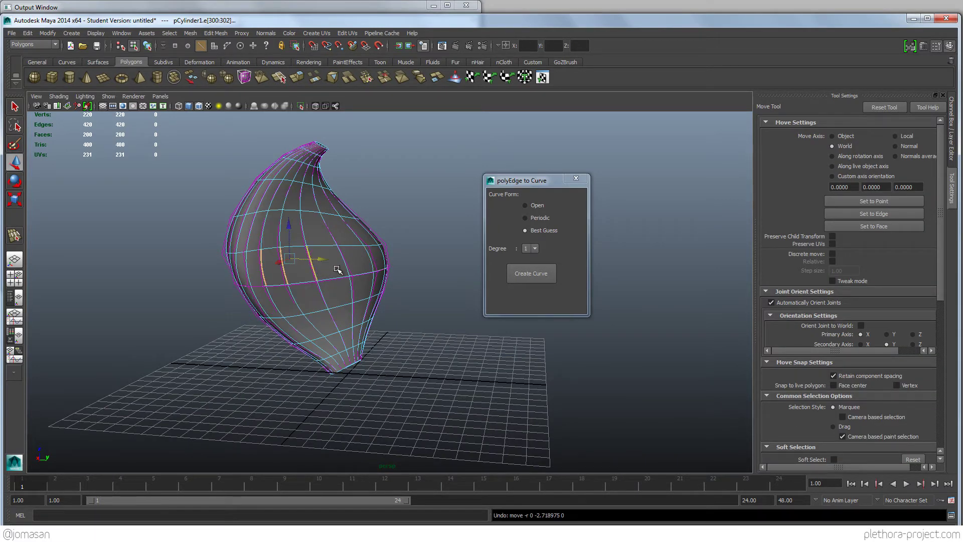
key(F8)
drag(363, 306, 110, 95)
key(ctrl+z)
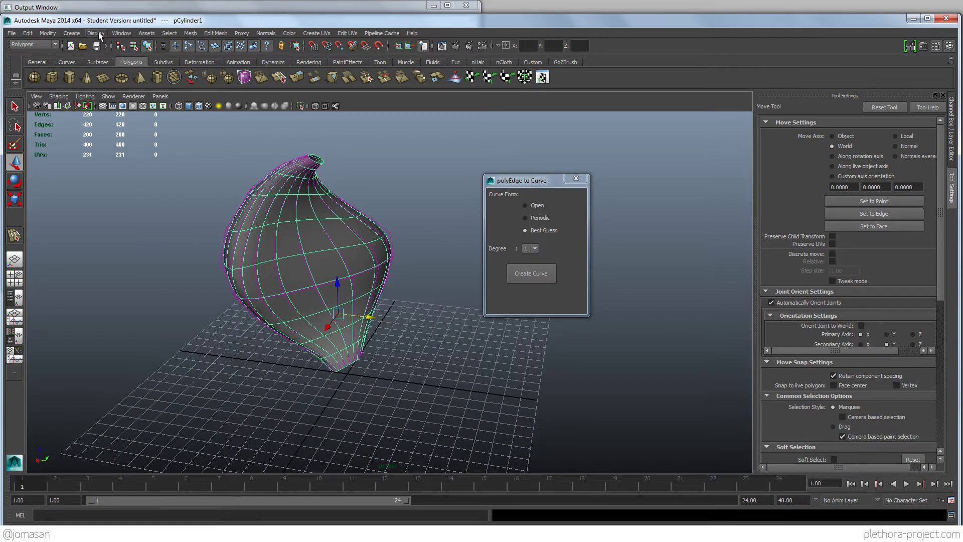
Step: Open the Outliner and select the curves from the first through polyToCurve21
click(121, 33)
click(124, 106)
click(79, 178)
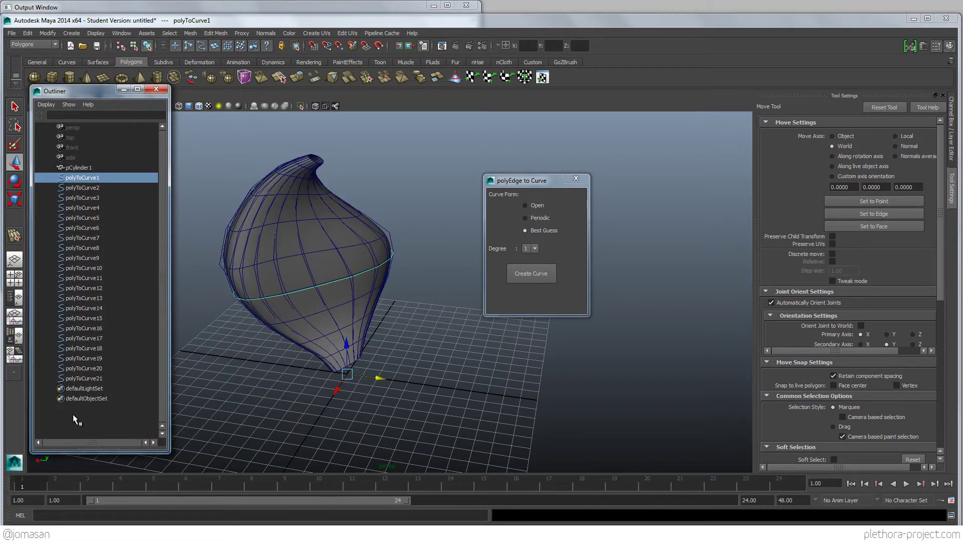
shift+click(79, 378)
alt+right_drag(359, 350, 324, 322)
alt+middle_drag(324, 322, 265, 299)
alt+drag(322, 334, 386, 314)
Step: Delete the horizontal ring curve polyToCurve1, then all the remaining curves
click(456, 303)
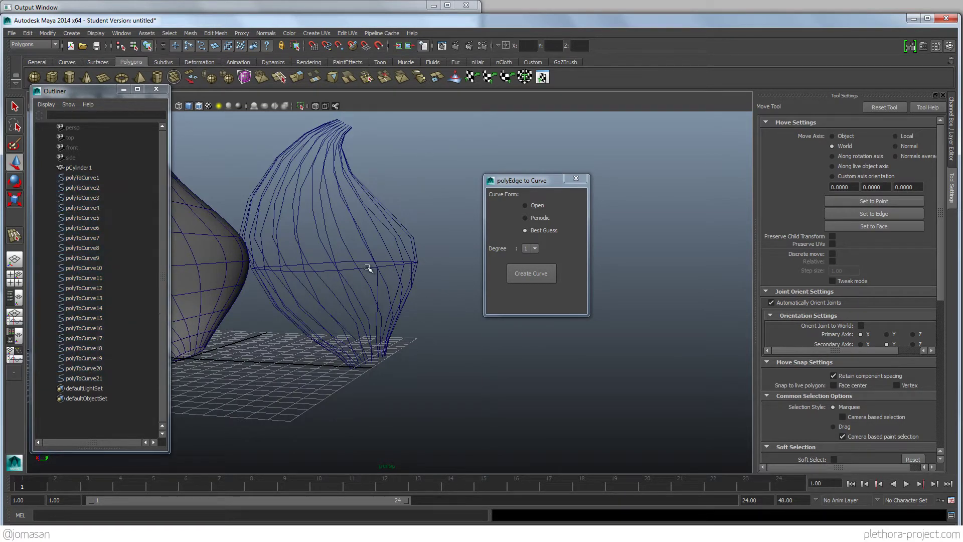
click(369, 266)
alt+drag(379, 274, 377, 314)
key(Delete)
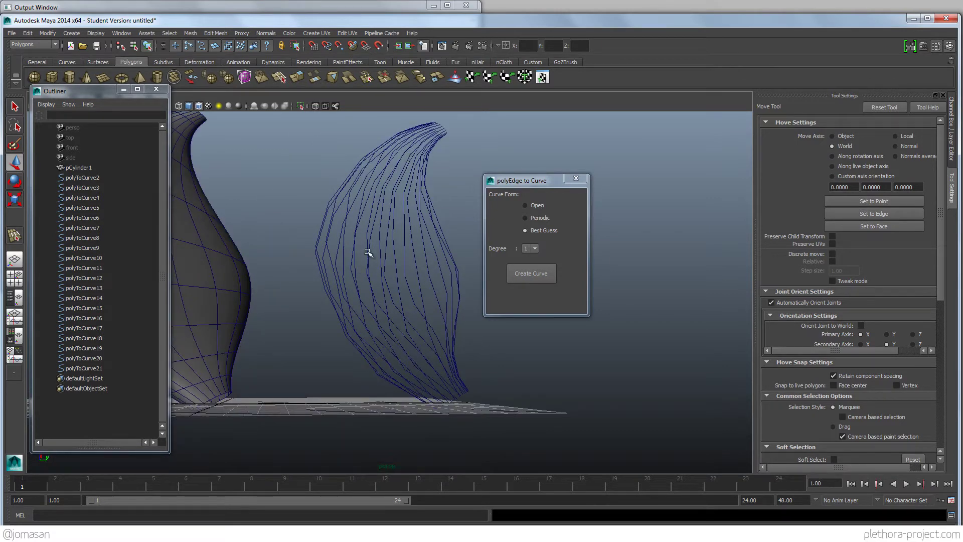
alt+drag(368, 255, 357, 357)
key(Delete)
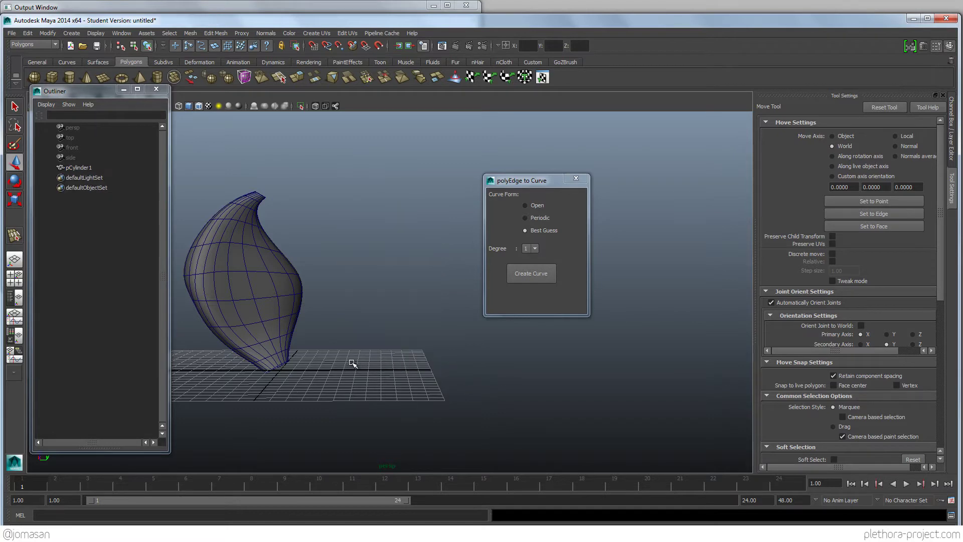
Step: Convert pCylinder1's Smooth Mesh Preview to Polygons, producing a dense 3200-face mesh
click(271, 313)
alt+drag(261, 299, 206, 208)
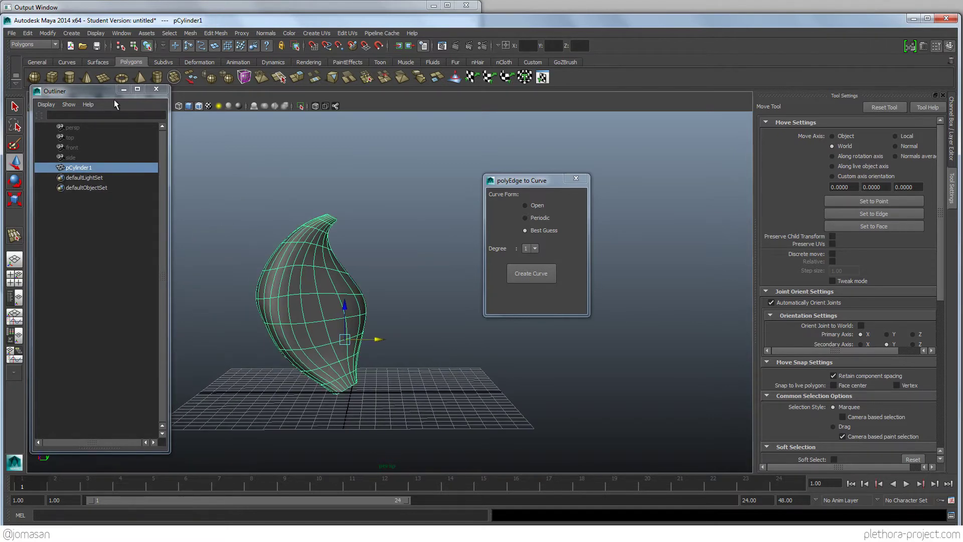
drag(107, 92, 126, 162)
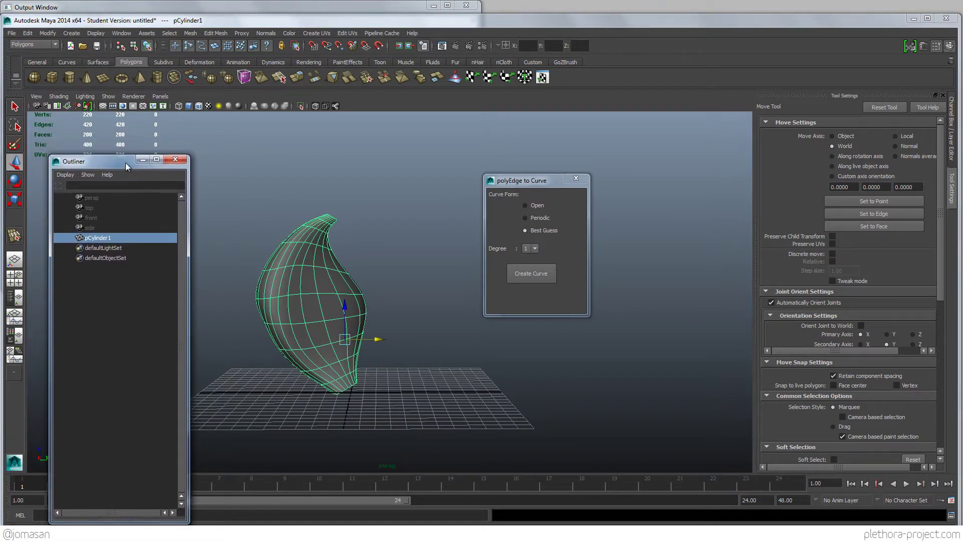
click(48, 34)
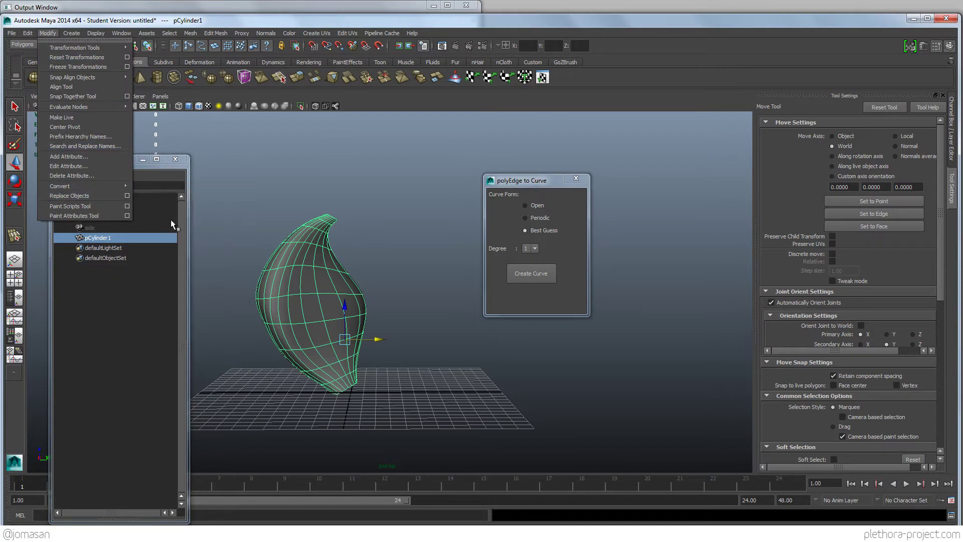
mouse_move(122, 185)
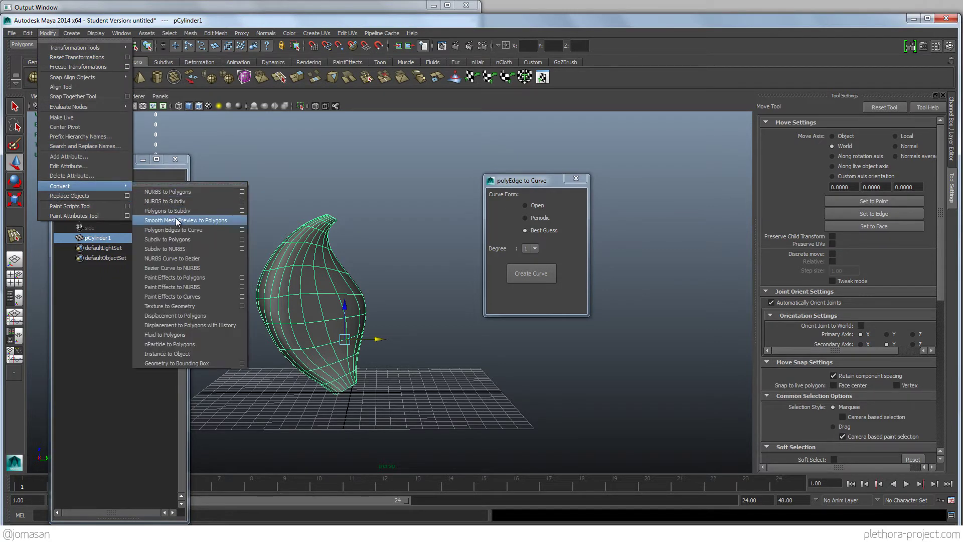
click(188, 221)
alt+drag(311, 284, 262, 309)
alt+right_drag(262, 310, 356, 335)
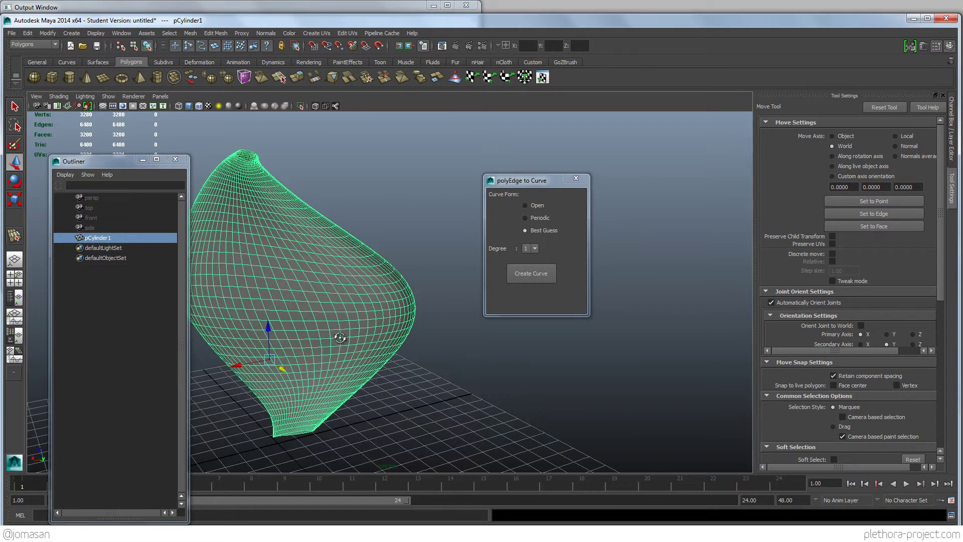
alt+drag(356, 335, 389, 326)
alt+middle_drag(388, 326, 464, 311)
click(488, 395)
Step: Put the mesh in edge mode with the Select Edge Ring Tool active
right_drag(338, 291, 339, 258)
click(337, 259)
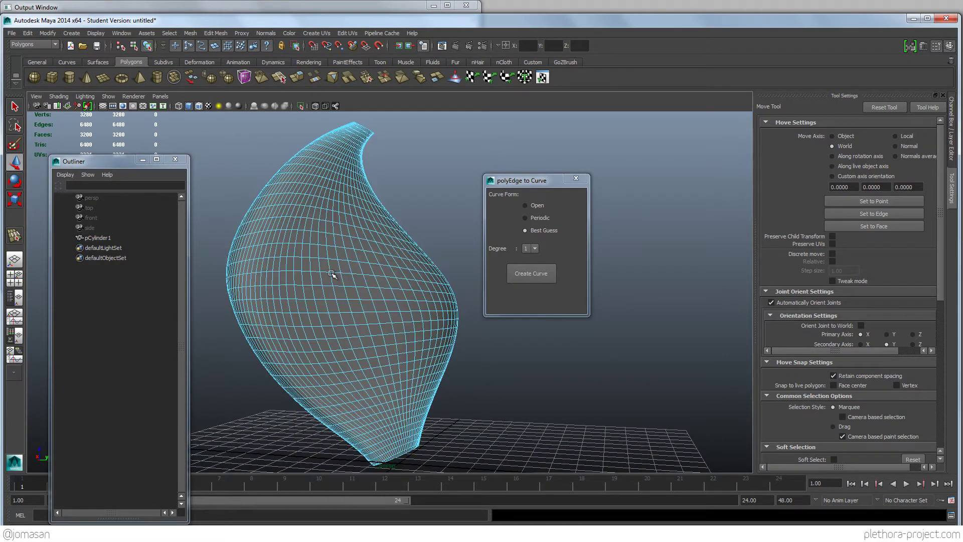
click(170, 33)
click(188, 125)
Step: Select an 80-edge ring on the dense vase and convert those edges into curves
click(325, 284)
alt+drag(351, 293, 488, 291)
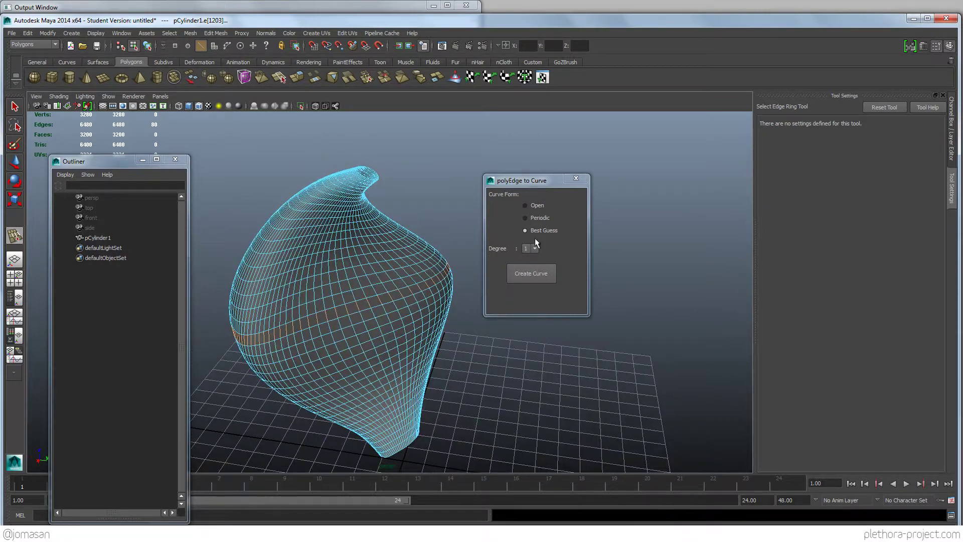
alt+drag(426, 295, 413, 293)
alt+right_drag(361, 297, 376, 304)
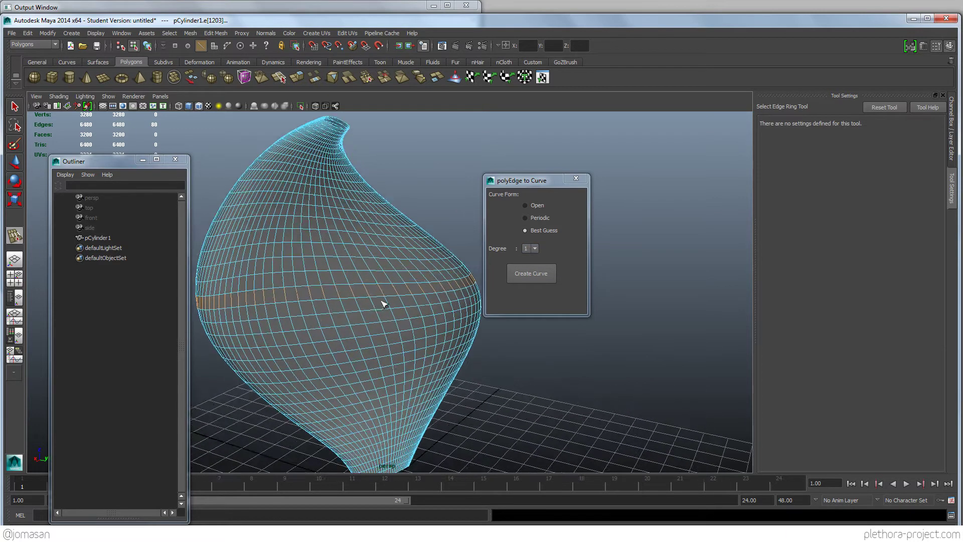
alt+middle_drag(400, 286, 413, 277)
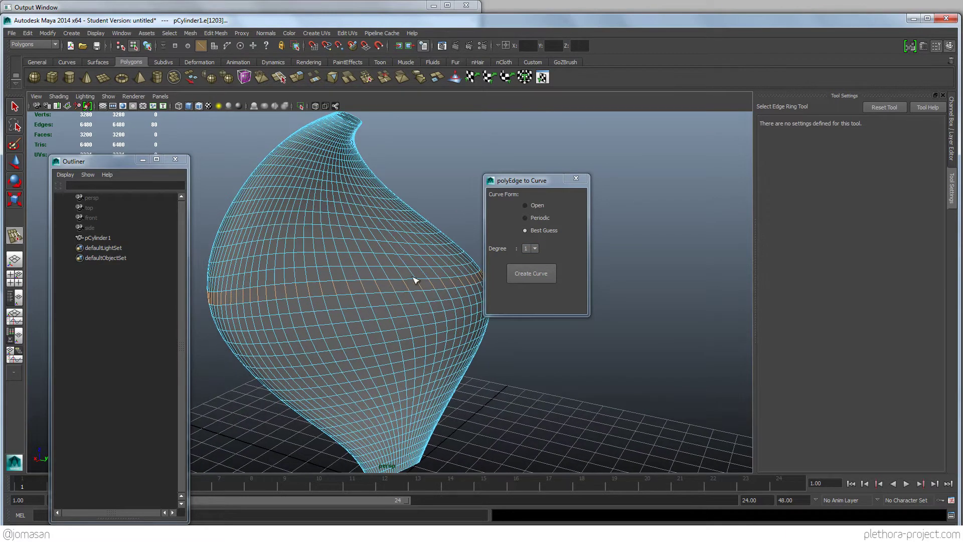
click(533, 279)
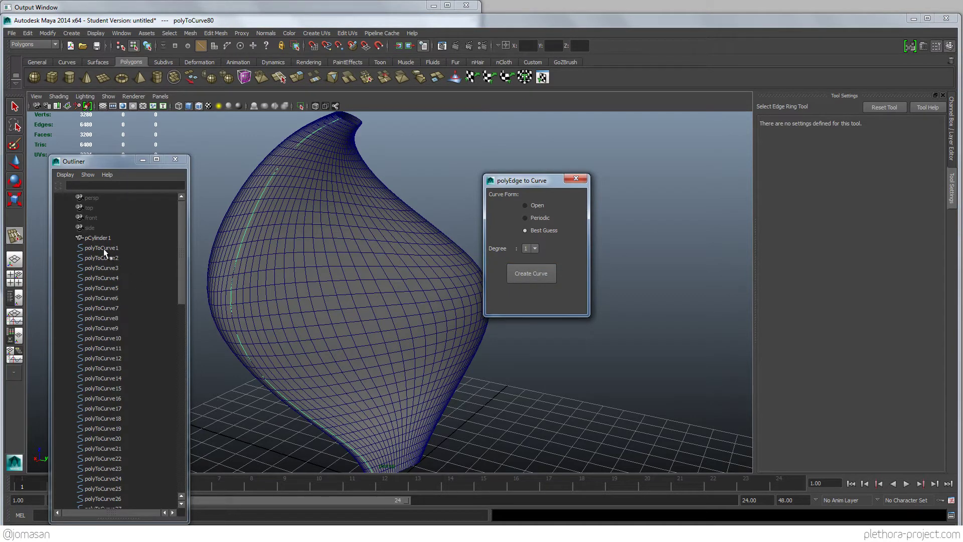
Step: Select polyToCurve1 through polyToCurve80 in the Outliner and move them right, away from the mesh
click(103, 248)
scroll(106, 289, down, 15)
shift+click(110, 479)
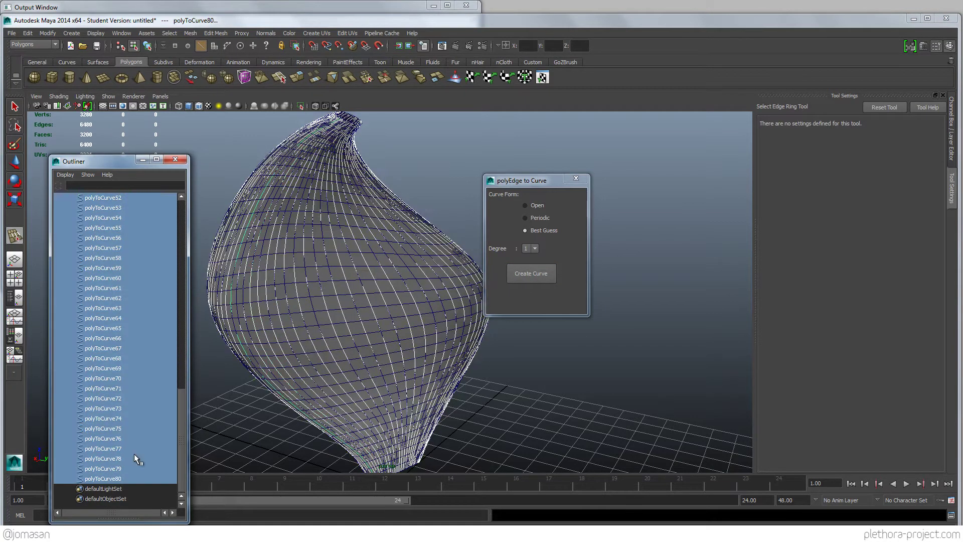
alt+right_drag(328, 378, 282, 361)
alt+middle_drag(281, 361, 228, 309)
alt+drag(320, 312, 365, 321)
key(w)
drag(385, 366, 426, 342)
Step: Check a single curve, polyToCurve43, then close the edge-to-curve window and the Outliner
click(457, 407)
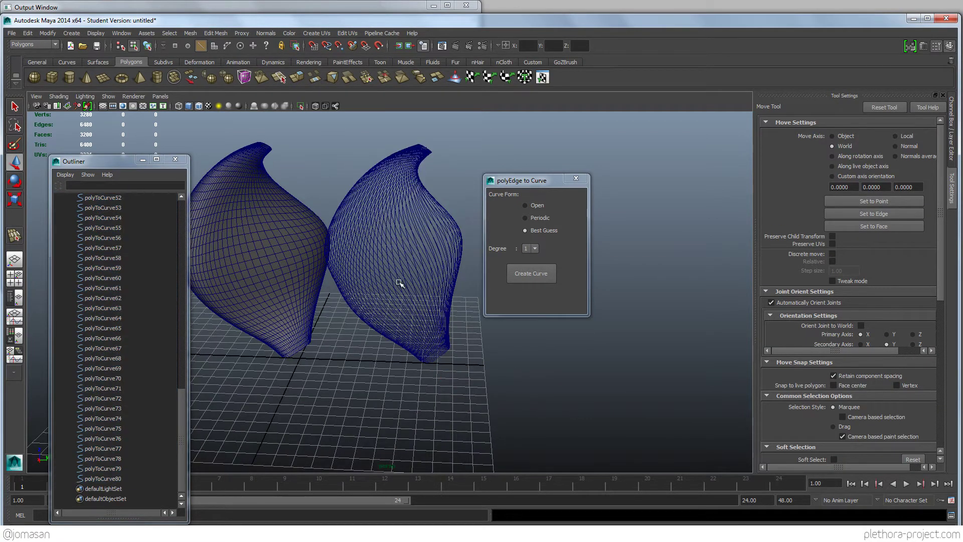
right_drag(400, 282, 413, 272)
click(415, 308)
click(387, 356)
mouse_move(387, 357)
alt+mouse_down()
mouse_move(344, 344)
mouse_move(404, 353)
mouse_move(453, 343)
mouse_move(333, 344)
mouse_move(393, 344)
mouse_move(414, 375)
mouse_move(401, 363)
mouse_move(432, 370)
mouse_move(338, 338)
mouse_move(442, 333)
mouse_move(412, 344)
mouse_move(406, 275)
mouse_move(311, 243)
mouse_move(414, 272)
mouse_move(414, 370)
mouse_move(381, 346)
alt+mouse_up()
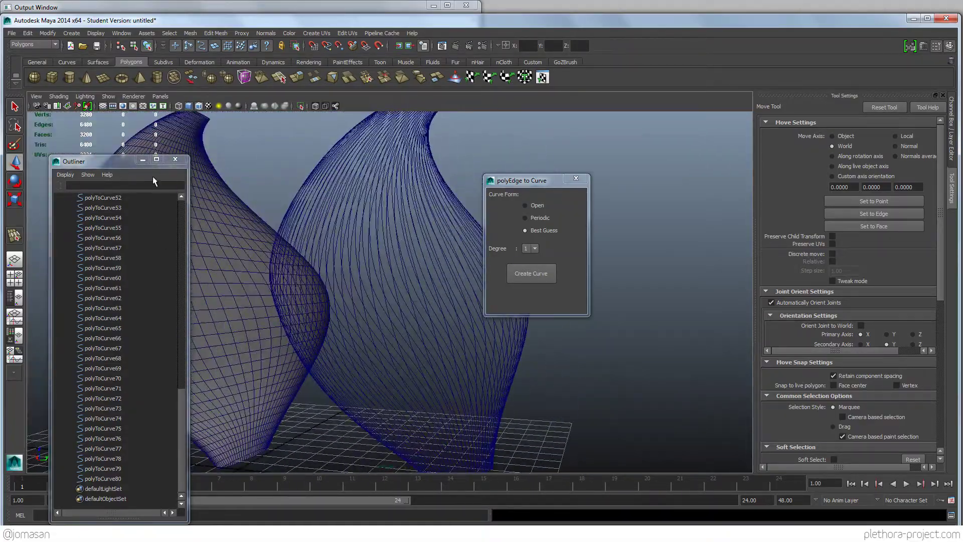
click(576, 180)
click(175, 159)
alt+drag(451, 316, 434, 326)
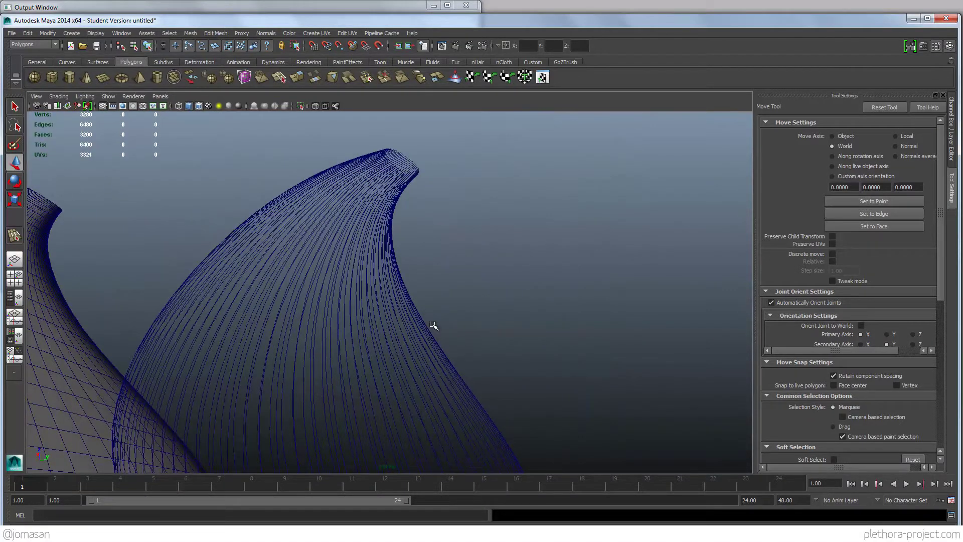
Step: Switch the menu set to Rendering
click(37, 41)
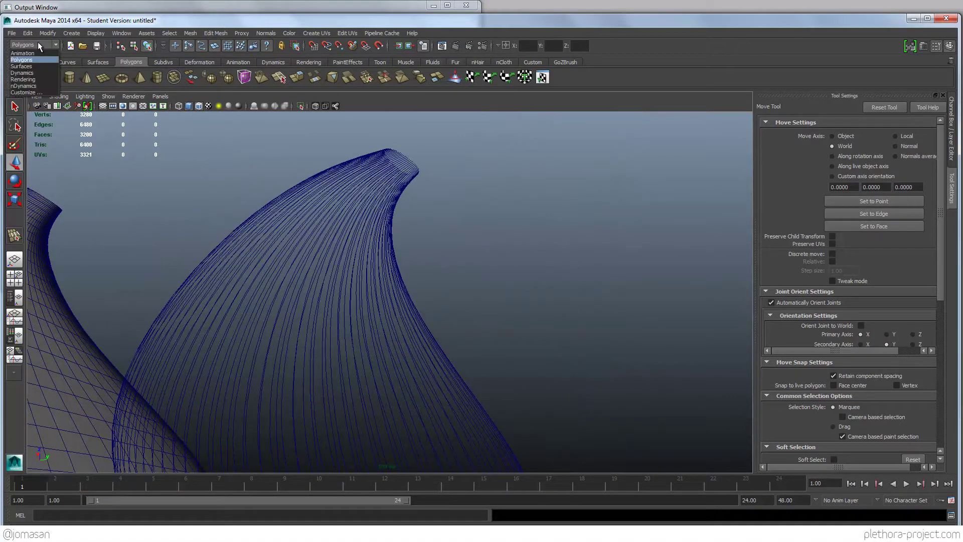
click(40, 51)
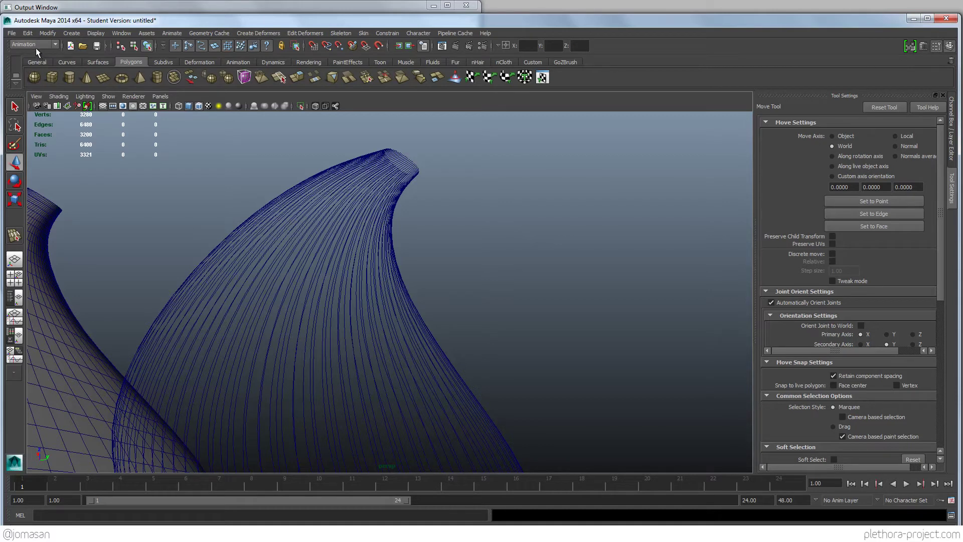
click(35, 44)
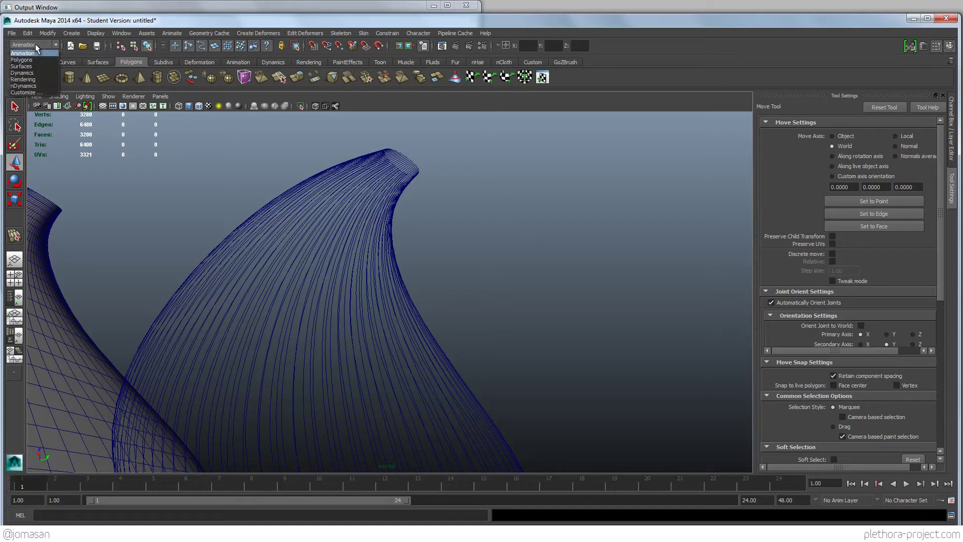
click(30, 79)
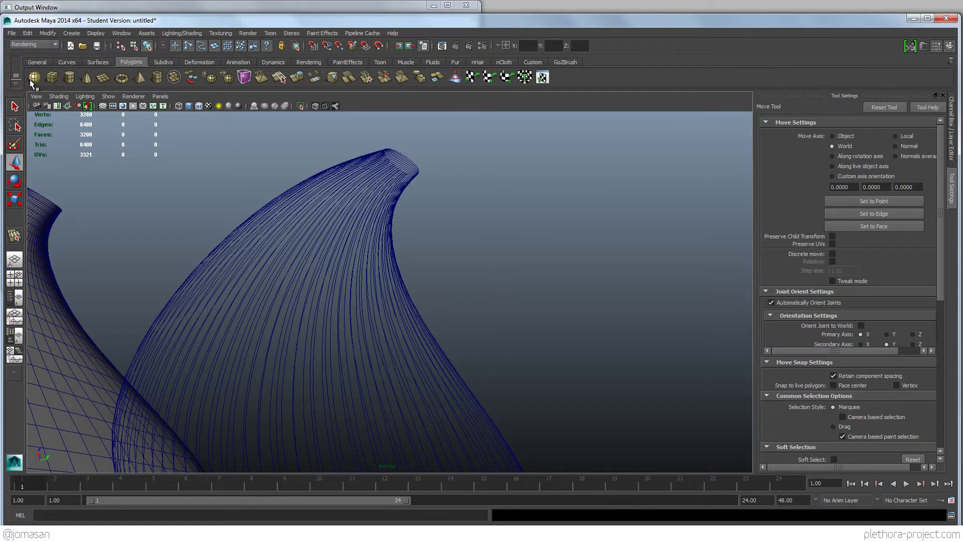
Step: Attach a trial brush stroke to curve polyToCurve1, inspect the tube, then delete it
alt+drag(359, 247, 379, 88)
click(389, 246)
click(323, 33)
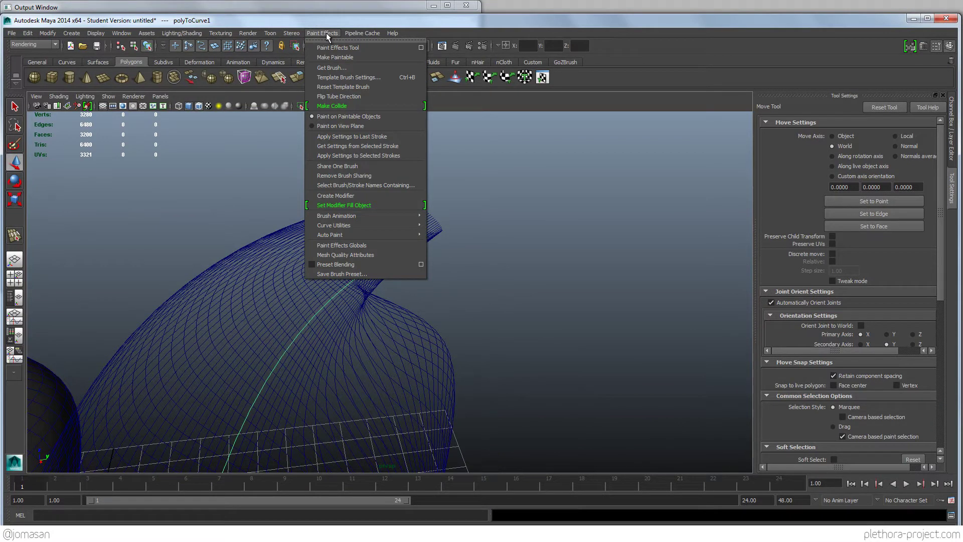
mouse_move(334, 227)
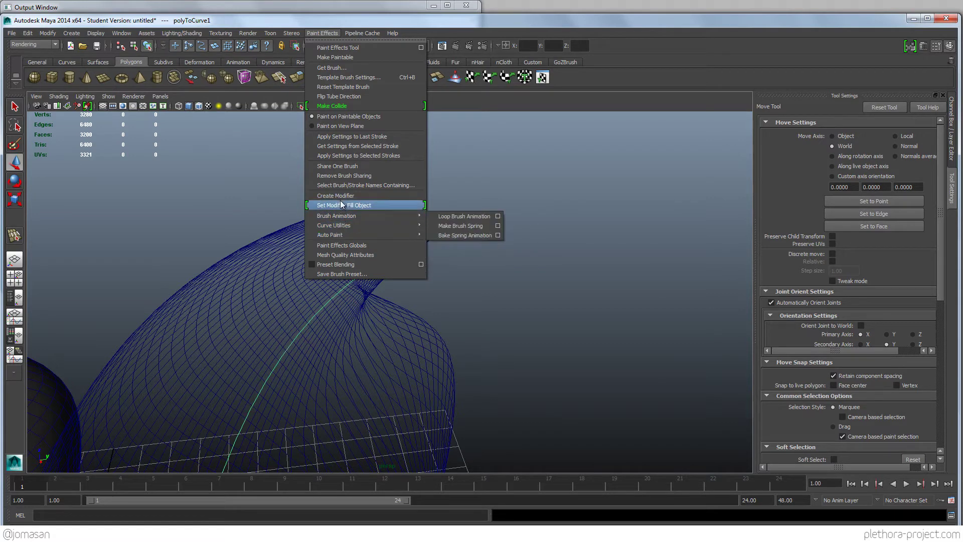
mouse_move(361, 238)
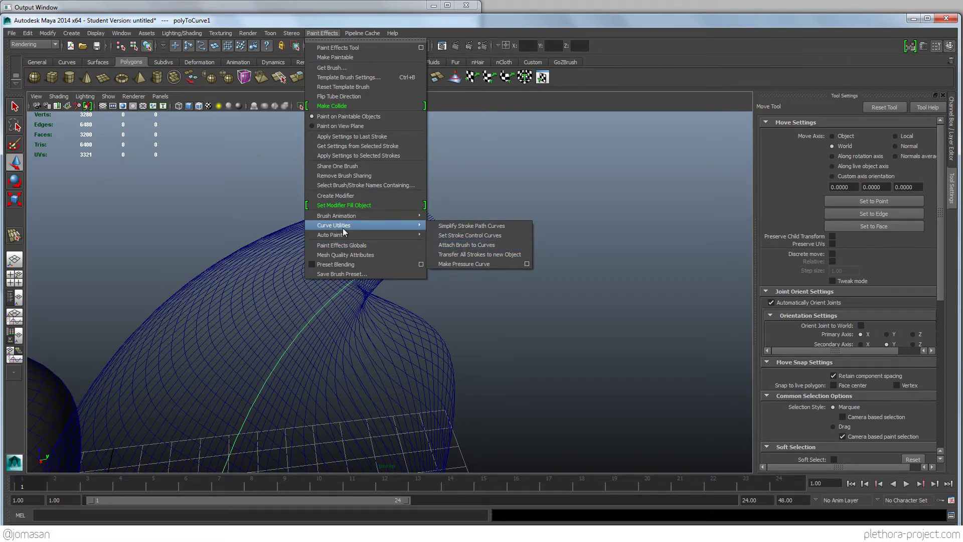
click(459, 246)
alt+drag(402, 263, 276, 252)
alt+right_drag(276, 252, 329, 246)
mouse_move(328, 246)
alt+mouse_down()
mouse_move(514, 221)
mouse_move(459, 194)
mouse_move(301, 236)
mouse_move(323, 208)
mouse_move(249, 262)
mouse_move(379, 281)
mouse_move(424, 252)
mouse_move(316, 230)
mouse_move(299, 282)
mouse_move(393, 267)
mouse_move(393, 256)
mouse_move(391, 273)
alt+mouse_up()
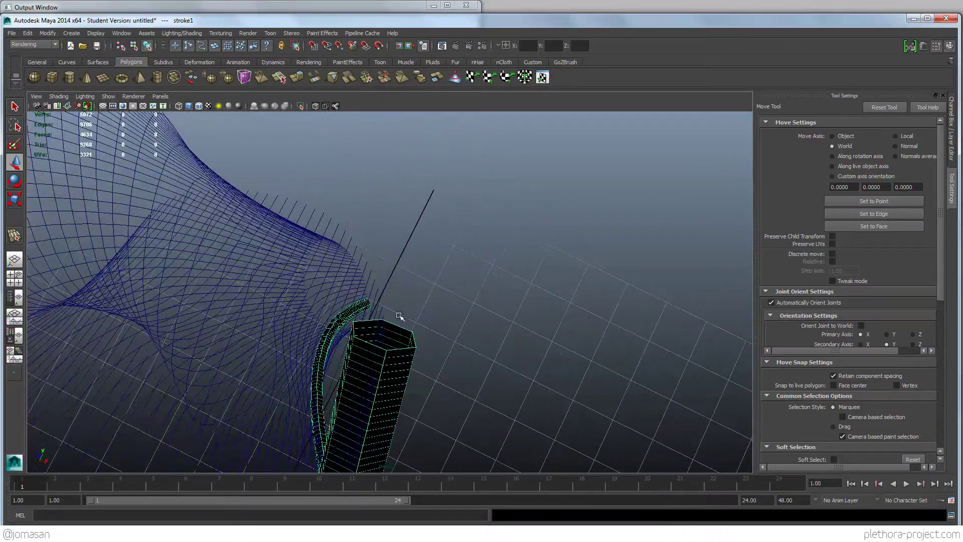
mouse_move(399, 334)
alt+mouse_down()
mouse_move(344, 290)
mouse_move(276, 258)
mouse_move(335, 281)
mouse_move(349, 261)
alt+mouse_up()
key(Delete)
alt+drag(346, 213, 433, 192)
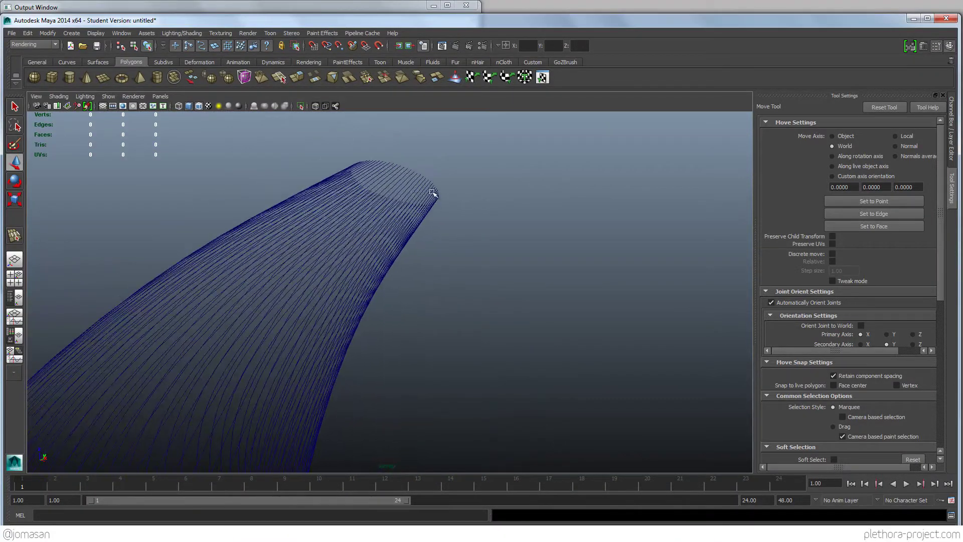
Step: Select curve polyToCurve76 and open Template Brush Settings with the Mesh section expanded
click(413, 168)
click(322, 33)
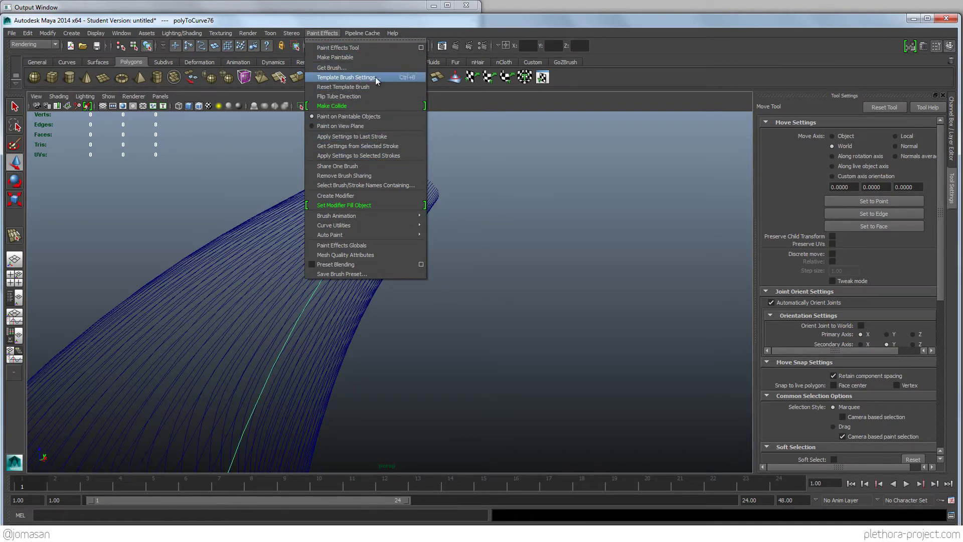
click(351, 77)
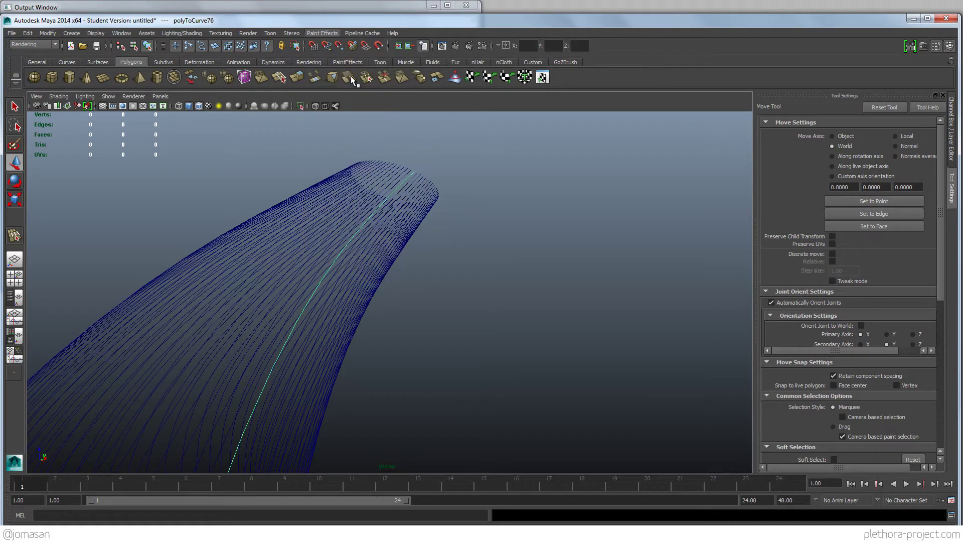
drag(717, 141, 555, 136)
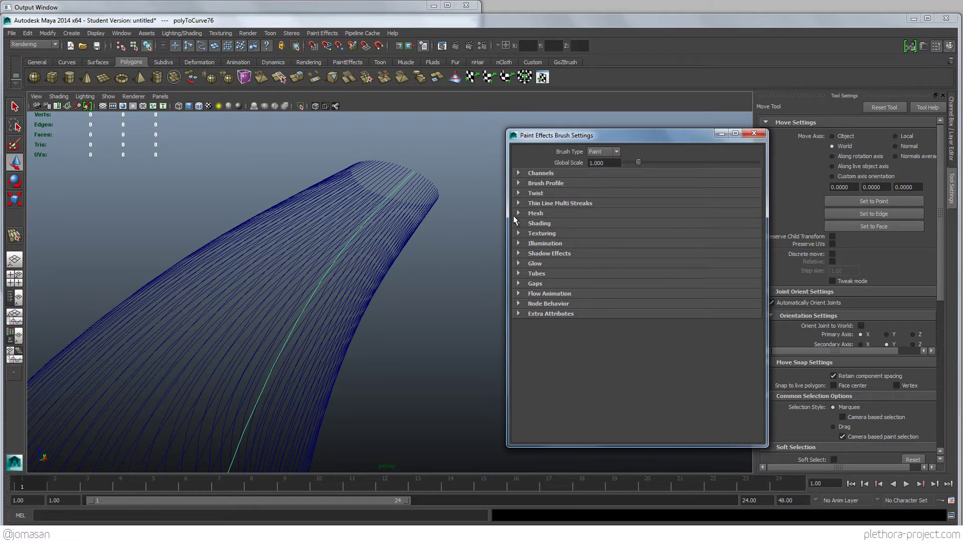
click(517, 213)
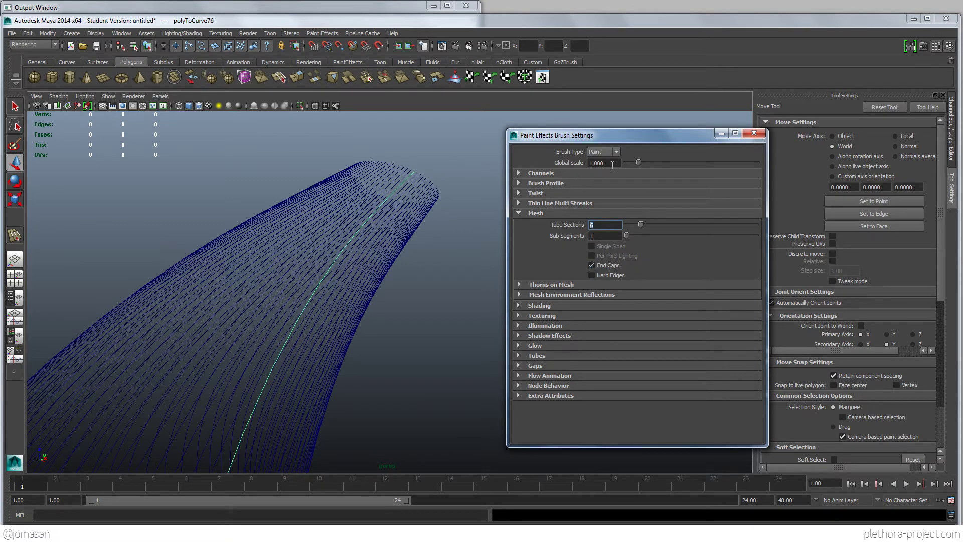
Step: Set the brush Global Scale to 0.2
click(608, 164)
text(0.2)
key(Return)
mouse_move(410, 191)
alt+mouse_down()
mouse_move(379, 204)
mouse_move(469, 174)
alt+mouse_up()
click(321, 32)
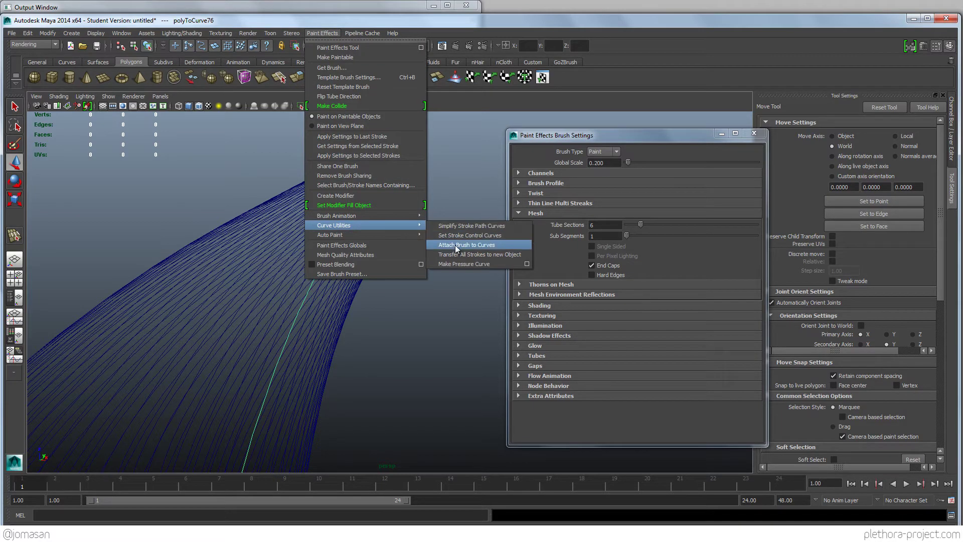
Step: Attach the brush to the selected curve, inspect the tube end, then undo it
click(462, 246)
alt+drag(421, 242, 289, 256)
alt+middle_drag(277, 216, 314, 183)
alt+drag(314, 183, 374, 268)
alt+right_drag(374, 263, 453, 258)
alt+middle_drag(375, 256, 348, 293)
alt+right_drag(300, 272, 417, 266)
mouse_move(353, 264)
alt+mouse_down()
mouse_move(412, 263)
mouse_move(415, 227)
mouse_move(351, 246)
alt+mouse_up()
key(ctrl+z)
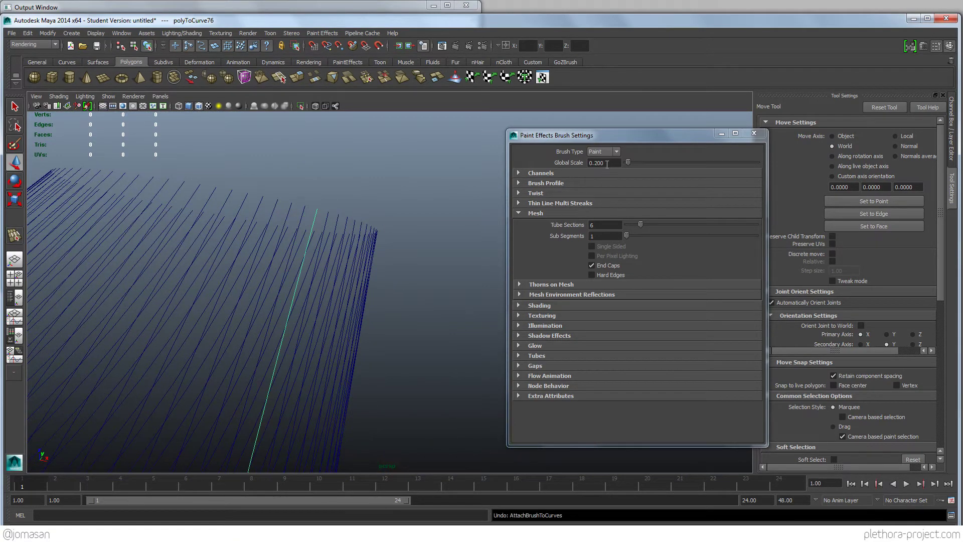
Step: Try the brush with 4 tube sections on the curve, then undo the stroke
click(606, 163)
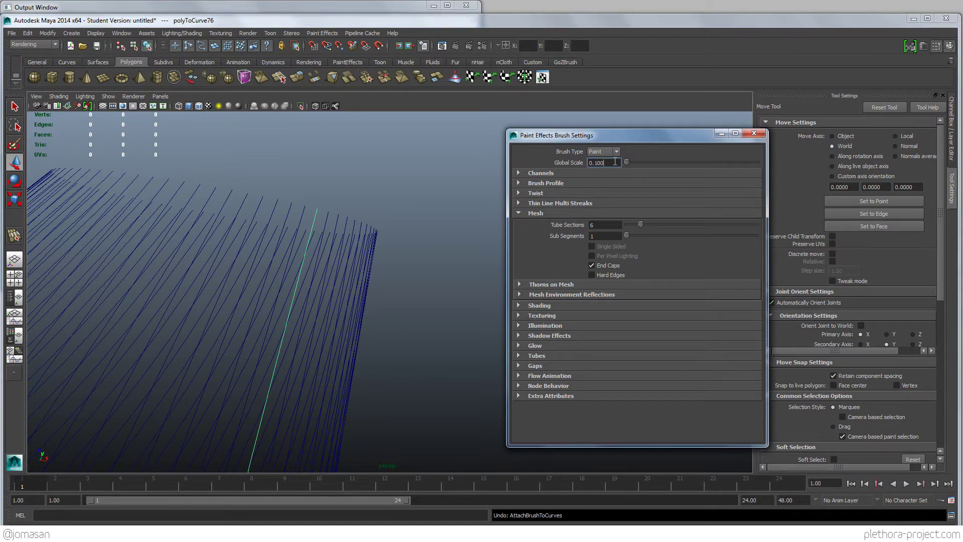
double_click(603, 225)
text(4)
key(Return)
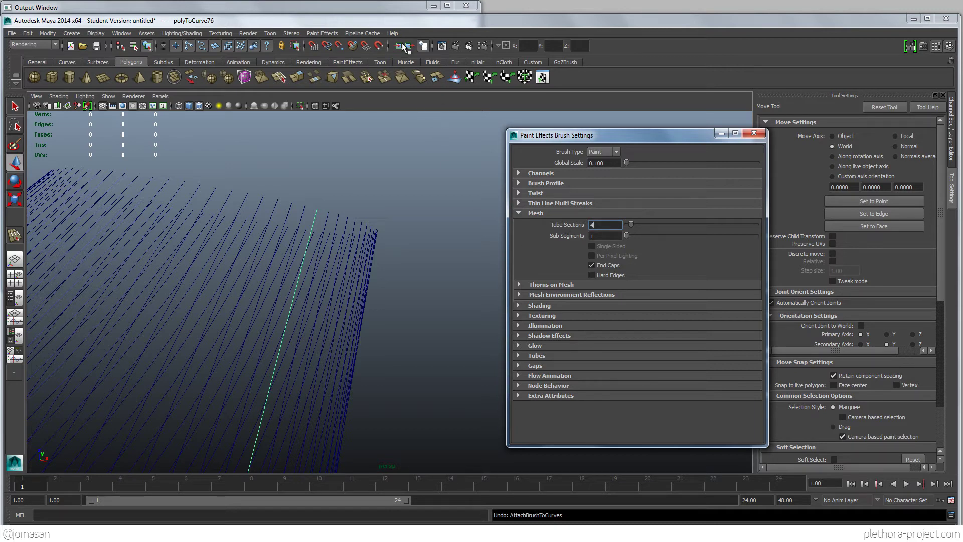
click(322, 33)
mouse_move(348, 224)
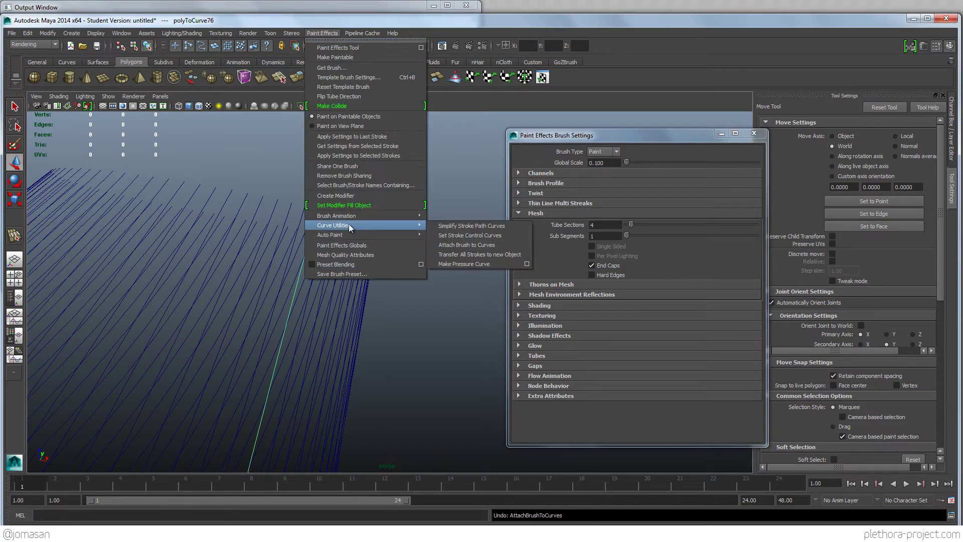
click(454, 244)
mouse_move(410, 249)
alt+mouse_down()
mouse_move(303, 251)
mouse_move(281, 172)
mouse_move(351, 326)
mouse_move(432, 293)
mouse_move(507, 294)
mouse_move(477, 402)
mouse_move(458, 297)
mouse_move(389, 304)
mouse_move(400, 307)
mouse_move(386, 275)
mouse_move(405, 287)
alt+mouse_up()
key(ctrl+z)
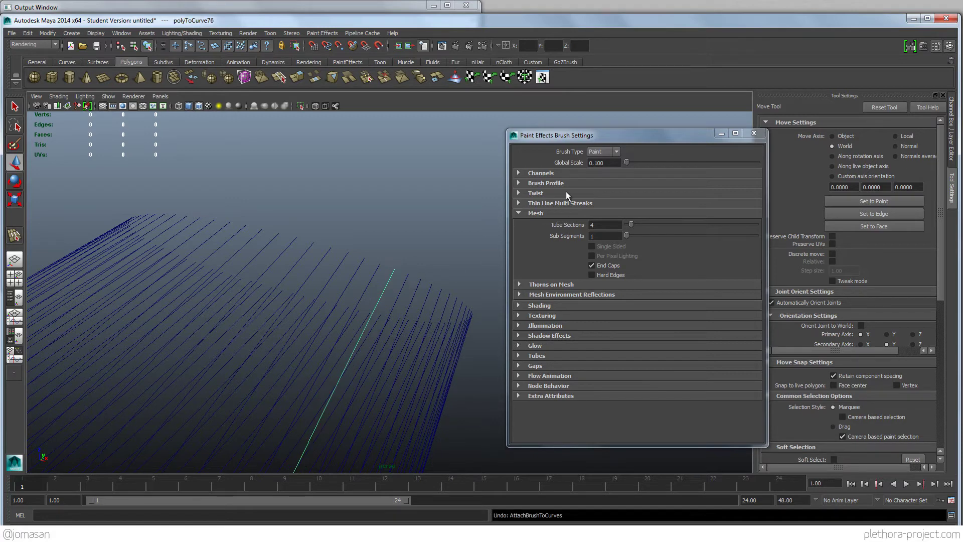
Step: Set Tube Sections to 8 and start entering a Global Scale of 0.075
click(595, 224)
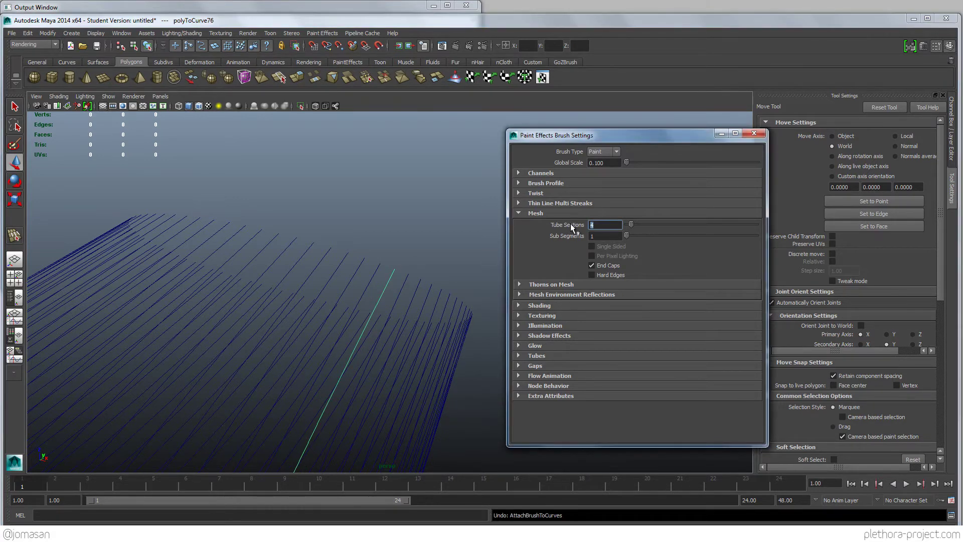
text(8)
key(Return)
click(607, 163)
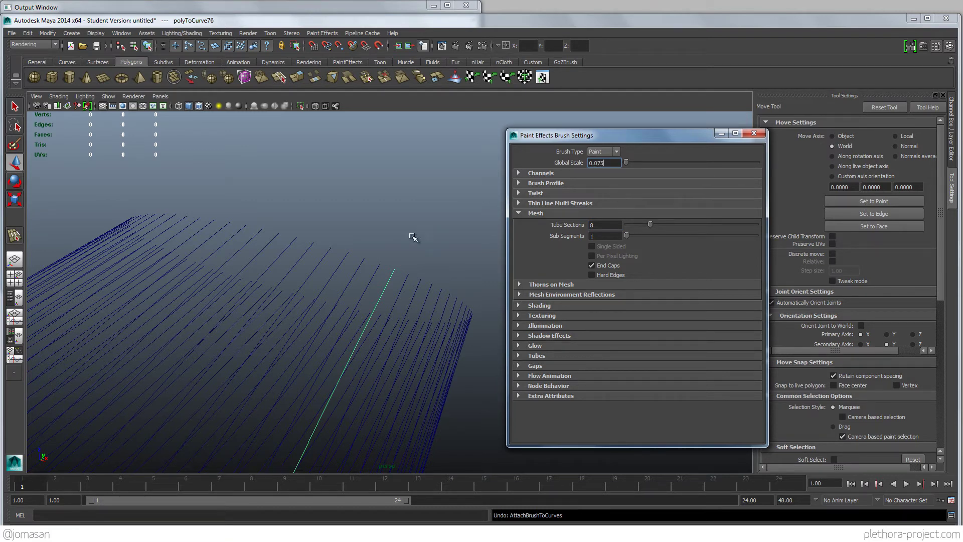
Step: Attach brushes to all extracted curves, inspect the thick tubes, then undo
mouse_move(412, 236)
alt+mouse_down()
mouse_move(321, 237)
mouse_move(389, 261)
mouse_move(314, 289)
alt+mouse_up()
drag(229, 278, 207, 352)
alt+drag(284, 341, 297, 360)
alt+drag(297, 360, 307, 339)
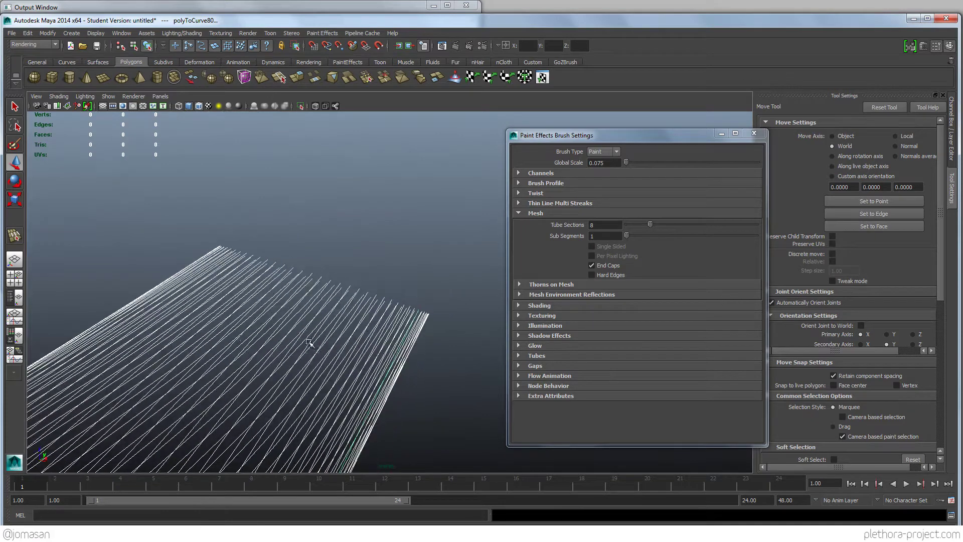
alt+drag(243, 337, 403, 238)
click(322, 34)
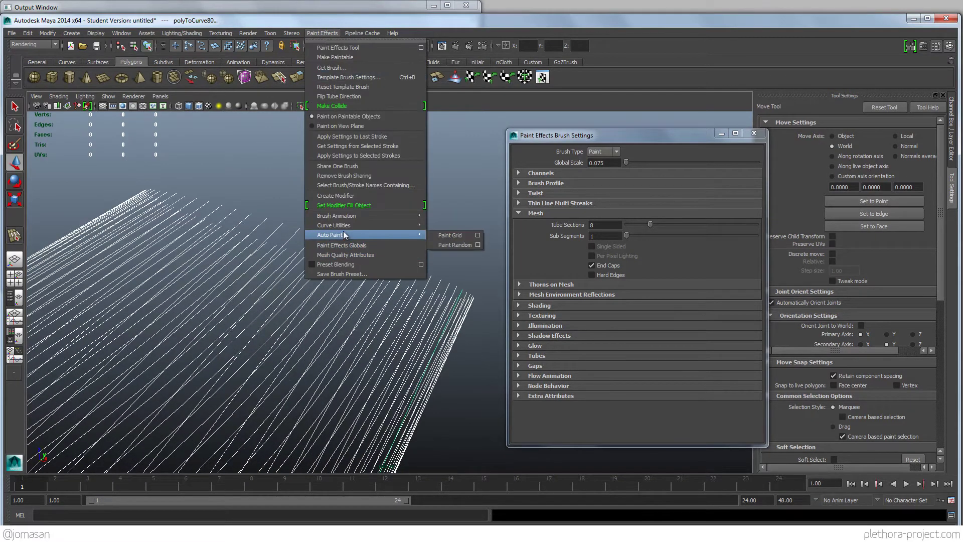
mouse_move(365, 225)
click(450, 245)
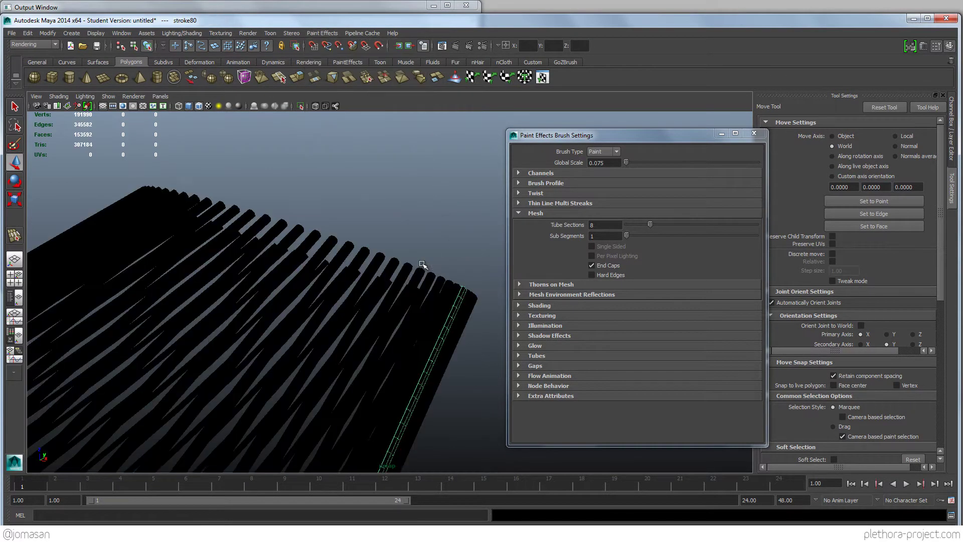
mouse_move(376, 254)
alt+mouse_down()
mouse_move(95, 248)
mouse_move(404, 304)
mouse_move(462, 123)
alt+mouse_up()
alt+right_drag(461, 123, 677, 215)
mouse_move(355, 263)
alt+mouse_down()
mouse_move(343, 251)
mouse_move(376, 123)
mouse_move(369, 185)
mouse_move(269, 308)
mouse_move(335, 303)
mouse_move(344, 275)
mouse_move(333, 286)
alt+mouse_up()
key(ctrl+z)
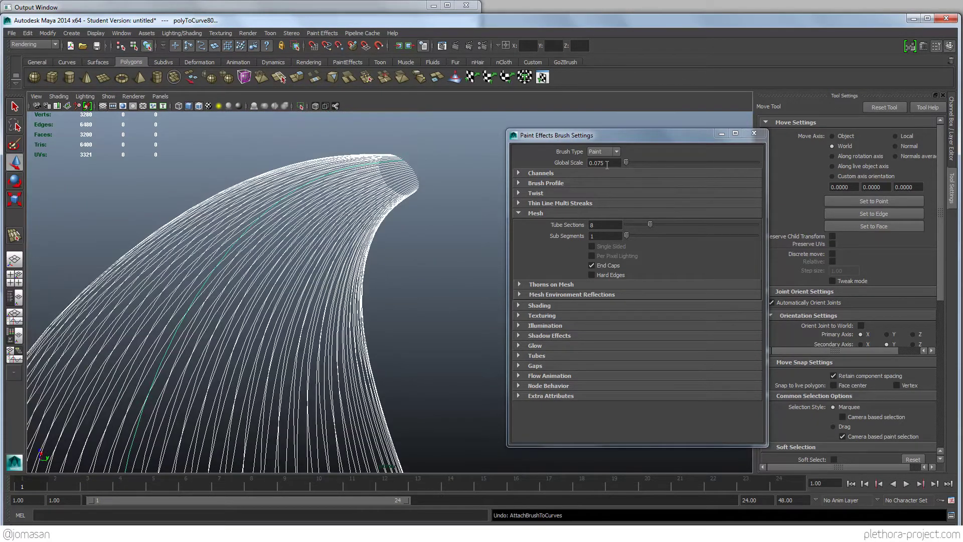
Step: Retry the brush strokes on the edge curves at Global Scale 0.200, inspect, then undo
drag(606, 165, 599, 165)
text(2)
key(Tab)
click(321, 32)
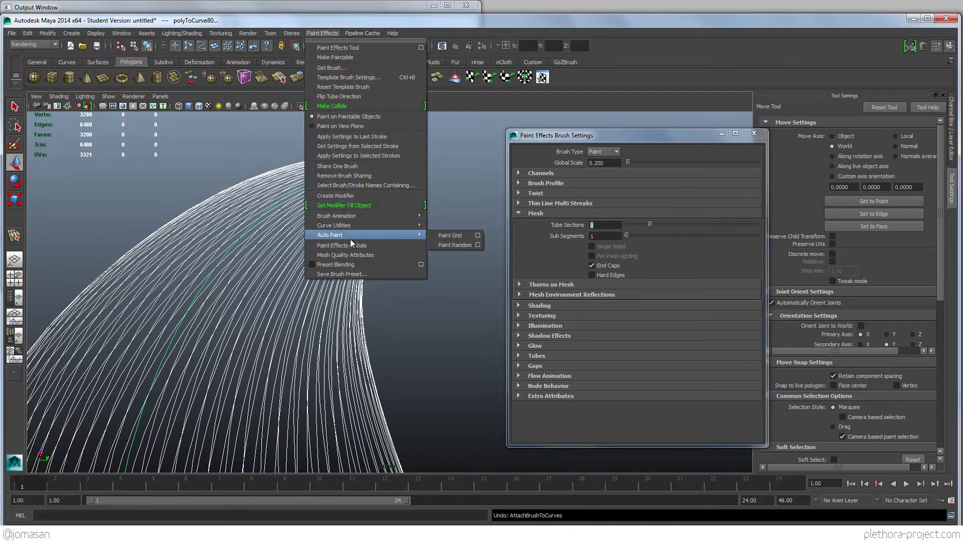
mouse_move(350, 227)
click(489, 245)
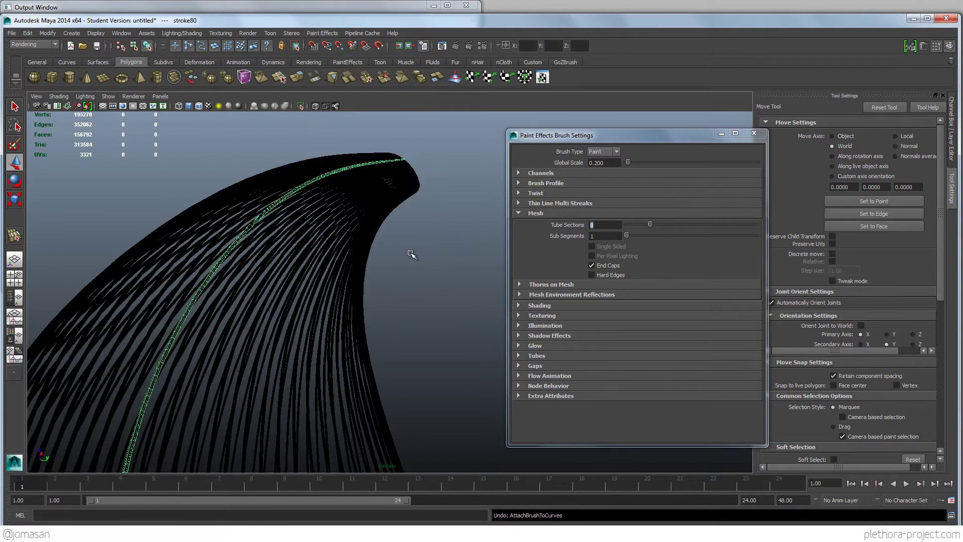
mouse_move(354, 277)
alt+mouse_down()
mouse_move(185, 286)
mouse_move(161, 213)
mouse_move(275, 293)
mouse_move(374, 236)
mouse_move(299, 217)
mouse_move(419, 248)
mouse_move(308, 279)
mouse_move(366, 279)
mouse_move(400, 244)
mouse_move(352, 262)
mouse_move(376, 275)
mouse_move(400, 260)
mouse_move(342, 283)
mouse_move(408, 275)
mouse_move(421, 230)
mouse_move(413, 281)
mouse_move(426, 213)
alt+mouse_up()
scroll(419, 248, up, 3)
scroll(376, 275, up, 4)
scroll(343, 283, down, 4)
alt+right_drag(426, 213, 168, 299)
mouse_move(168, 298)
alt+mouse_down()
mouse_move(283, 340)
mouse_move(289, 296)
alt+mouse_up()
key(ctrl+z)
Step: Set the brush Global Scale to 0.4
click(601, 163)
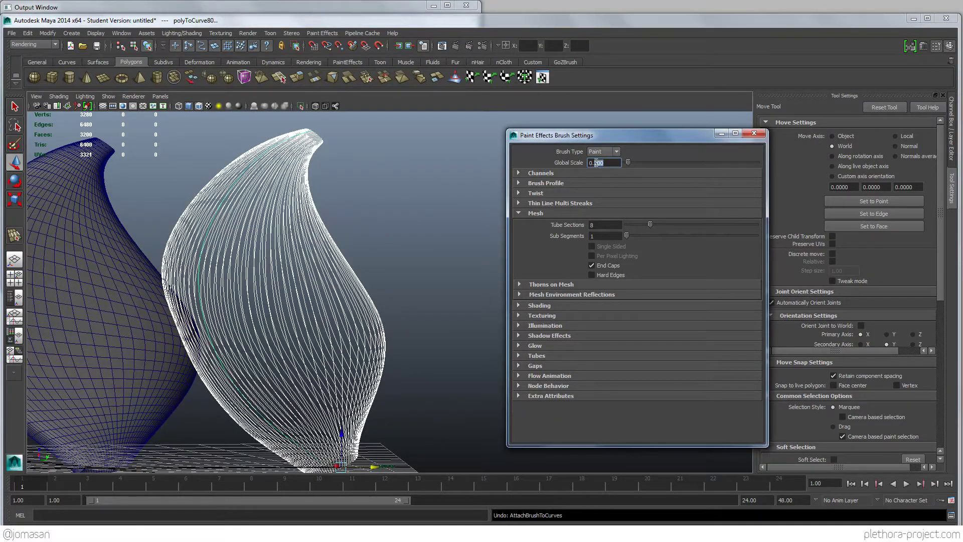
text(0.4)
key(Tab)
alt+drag(393, 216, 391, 209)
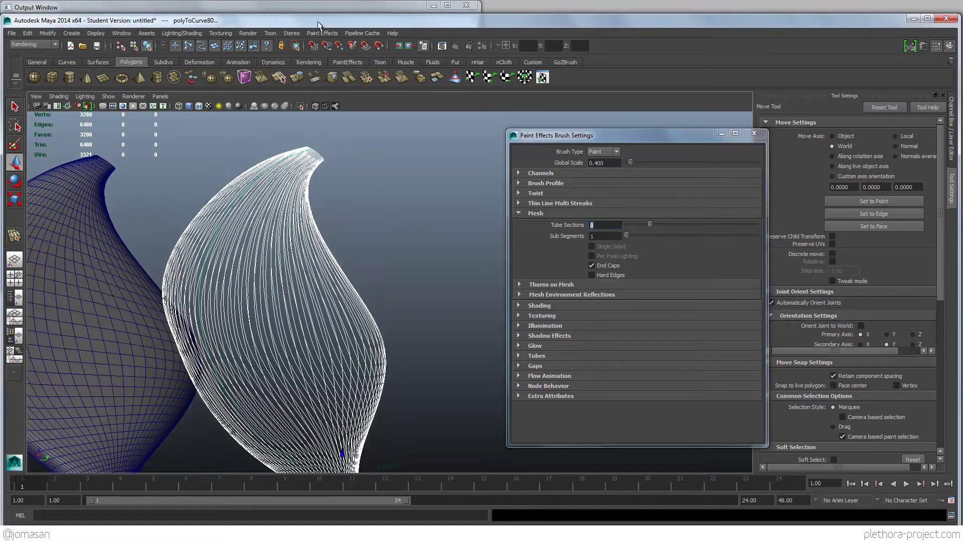
Step: Attach the brush to all edge curves and inspect the thicker black stroke tubes
click(323, 33)
mouse_move(351, 226)
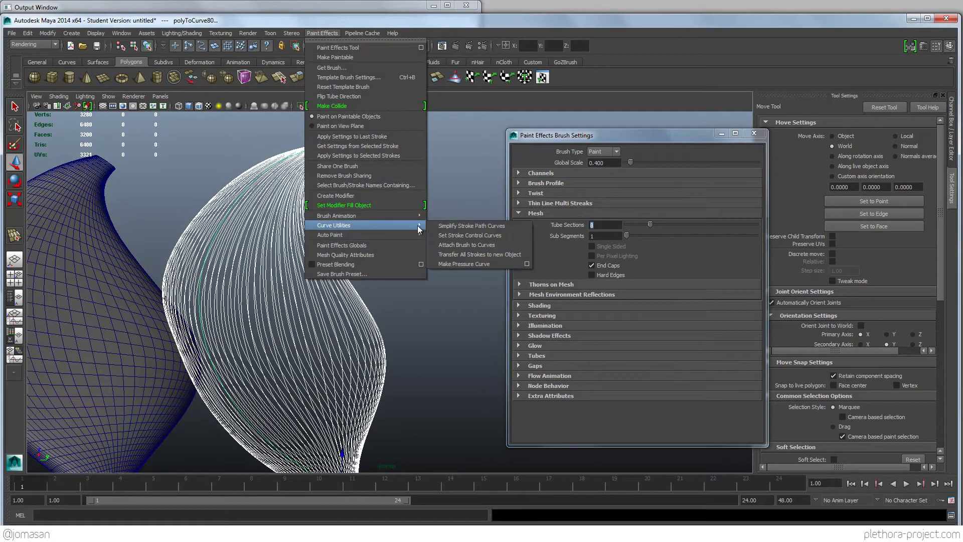
click(491, 245)
mouse_move(348, 265)
alt+mouse_down()
mouse_move(423, 271)
mouse_move(366, 293)
mouse_move(333, 276)
mouse_move(348, 260)
mouse_move(249, 238)
alt+mouse_up()
alt+drag(319, 251, 251, 249)
alt+right_drag(251, 250, 352, 260)
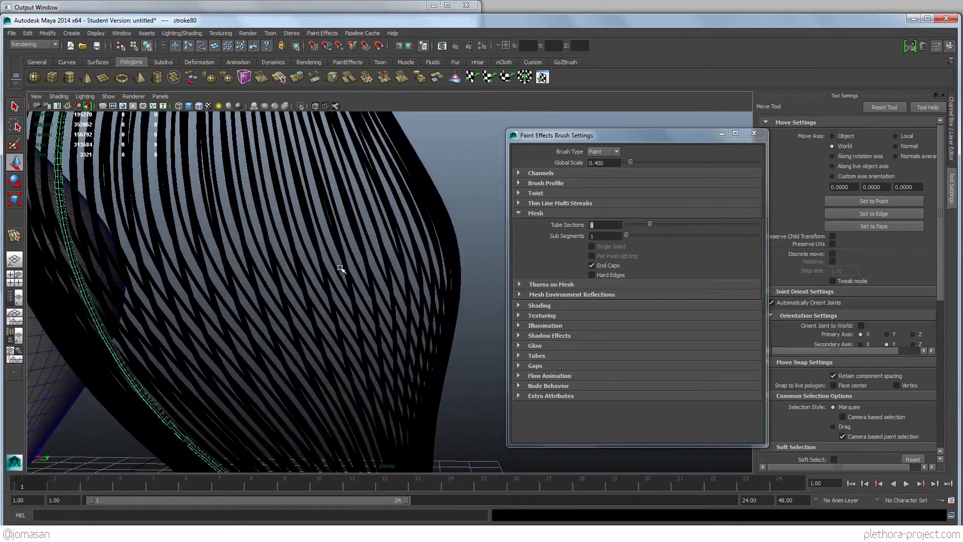
mouse_move(352, 261)
alt+mouse_down()
mouse_move(285, 252)
mouse_move(376, 285)
mouse_move(218, 262)
alt+mouse_up()
alt+right_drag(217, 262, 284, 267)
alt+drag(285, 267, 375, 285)
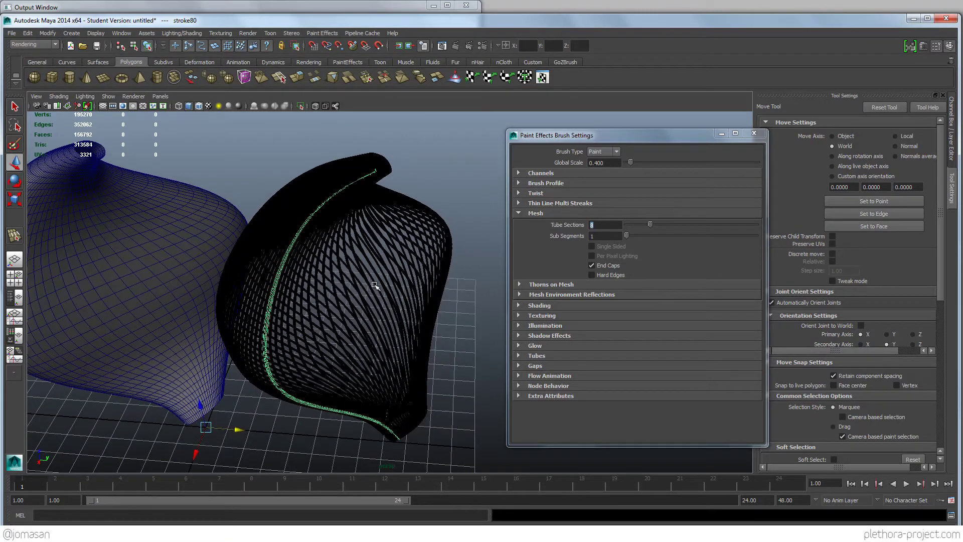
Step: Open the Outliner and select strokes stroke1 through stroke80
click(122, 32)
click(131, 105)
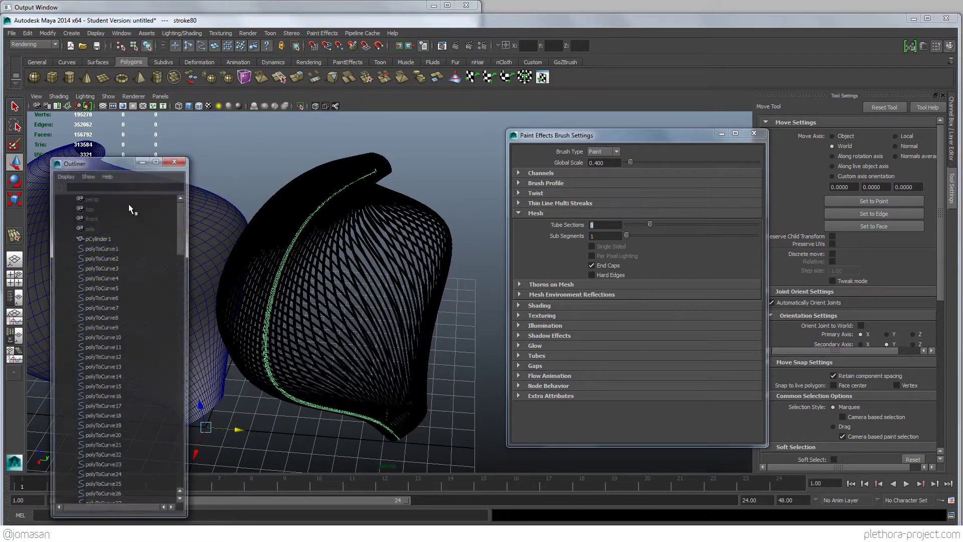
click(105, 248)
scroll(115, 301, down, 20)
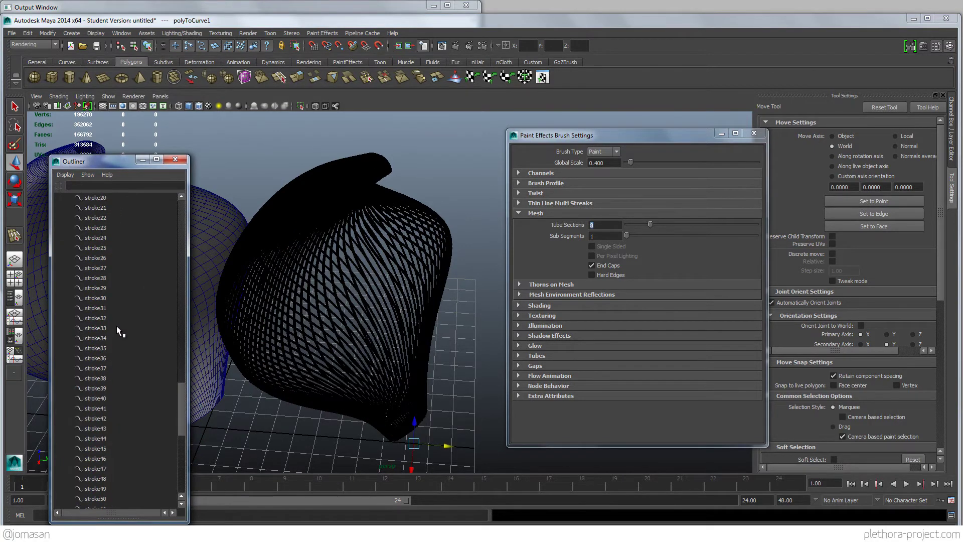
scroll(120, 324, up, 10)
shift+click(109, 395)
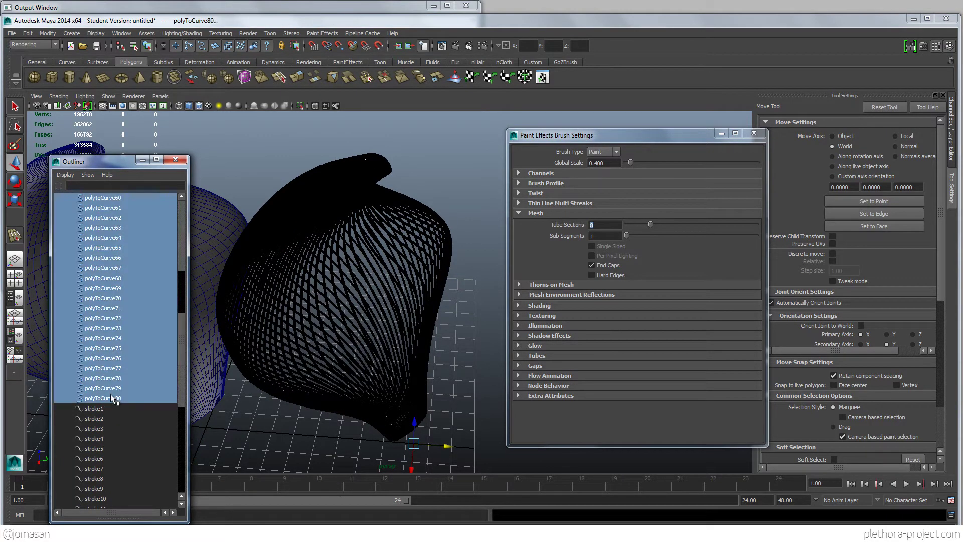
scroll(110, 382, down, 5)
click(97, 251)
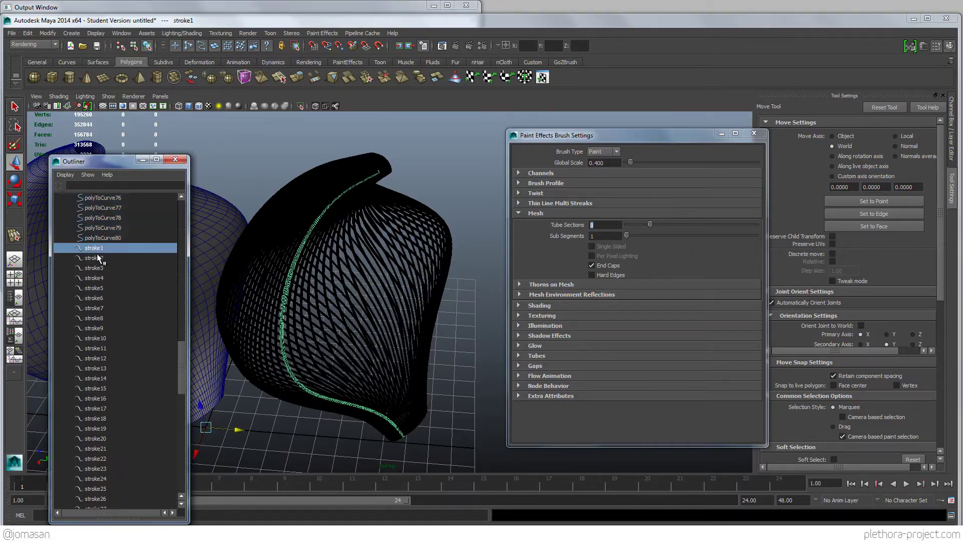
scroll(102, 290, down, 18)
shift+click(97, 479)
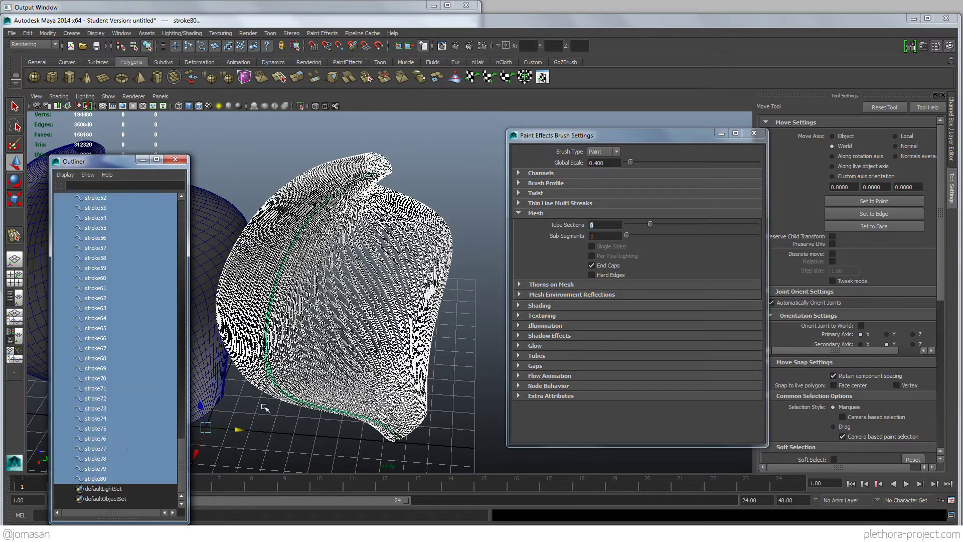
Step: Close the Paint Effects Brush Settings window and view the strokes from a lower angle
mouse_move(256, 235)
alt+mouse_down()
mouse_move(281, 233)
mouse_move(309, 307)
alt+mouse_up()
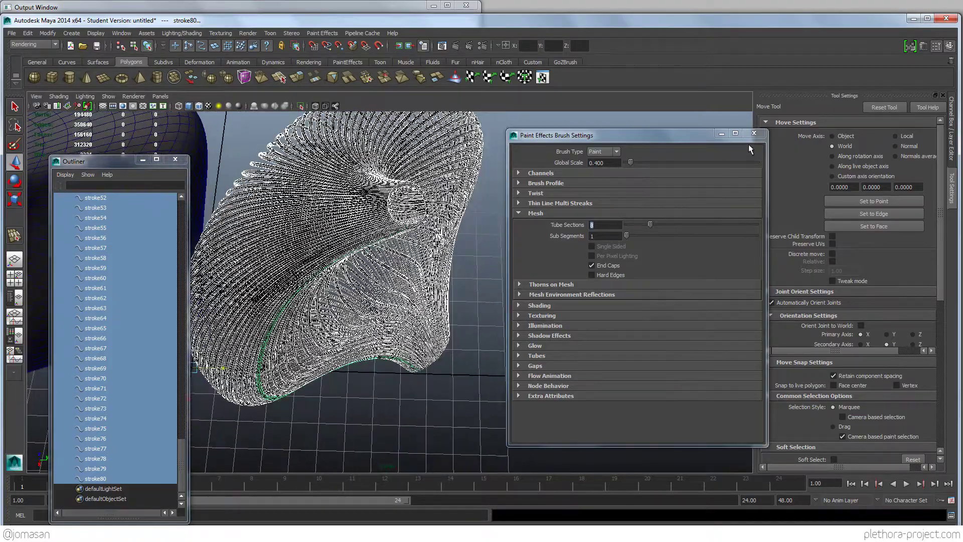
click(754, 133)
alt+middle_drag(308, 248, 340, 296)
alt+drag(340, 296, 389, 285)
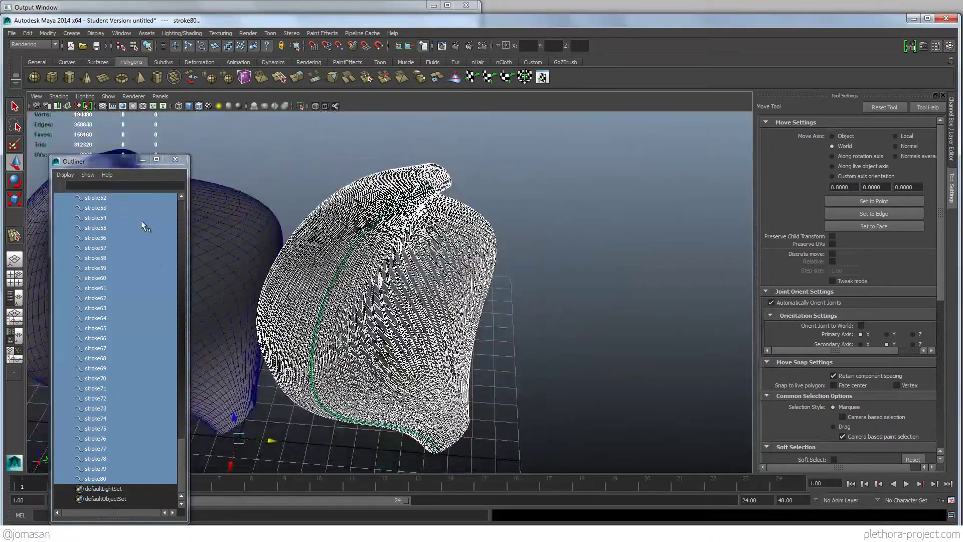
Step: Convert the selected Paint Effects strokes to polygons
click(46, 32)
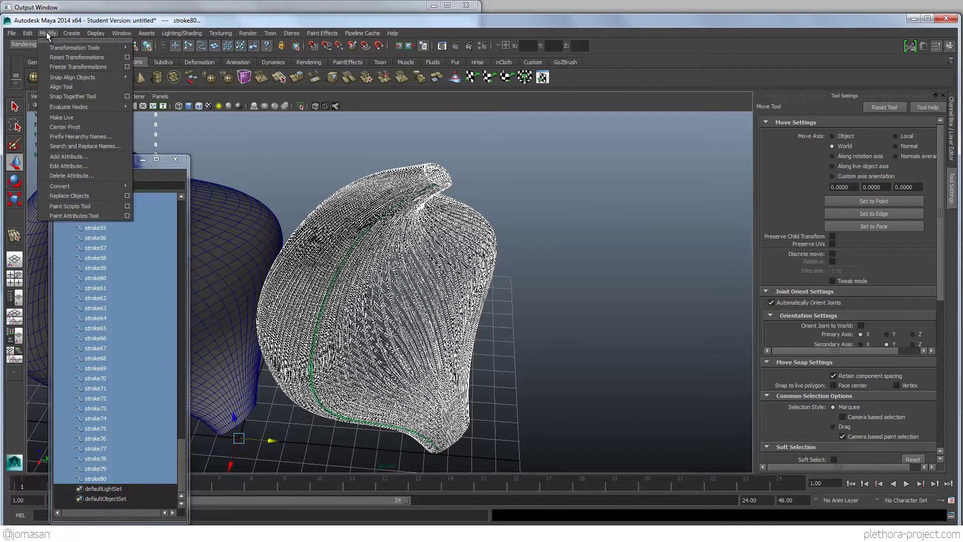
mouse_move(73, 185)
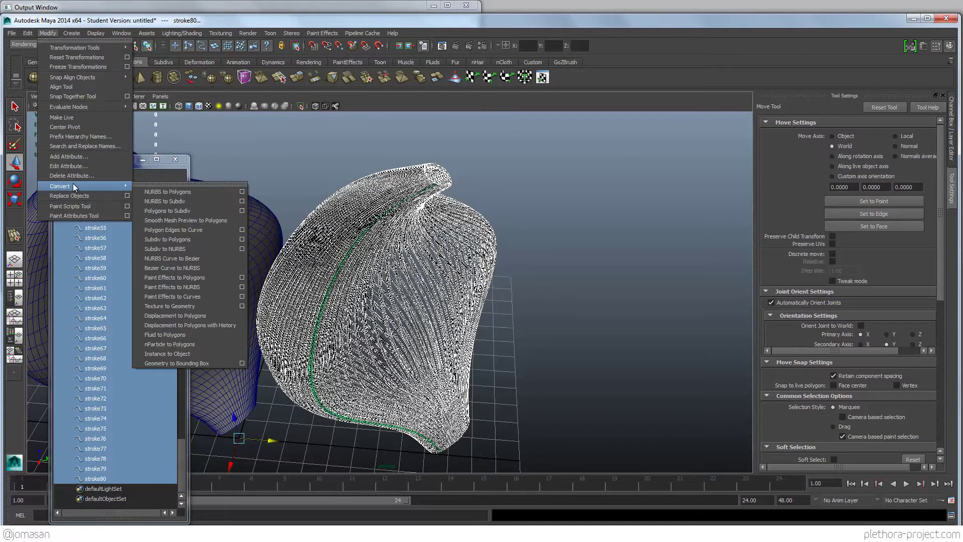
click(186, 278)
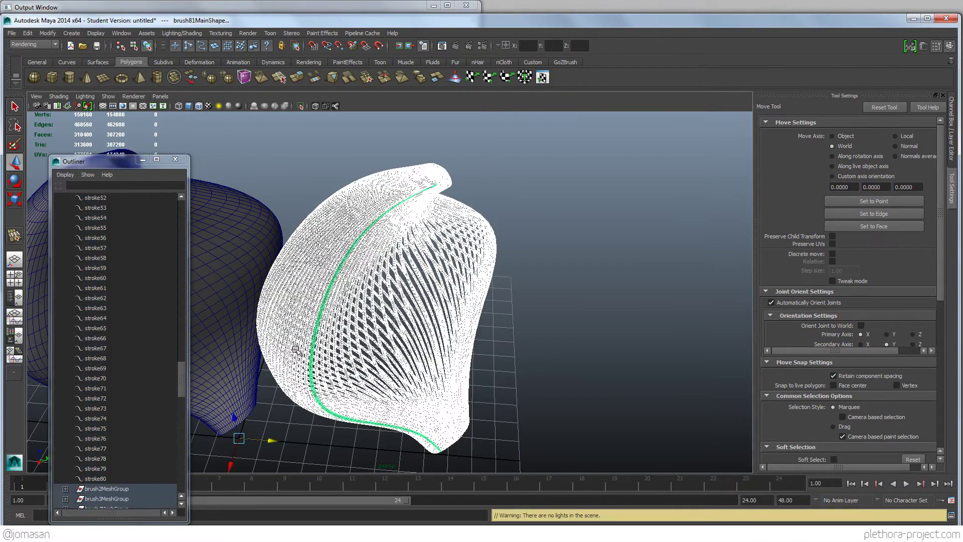
alt+middle_drag(339, 347, 349, 292)
alt+drag(269, 385, 462, 348)
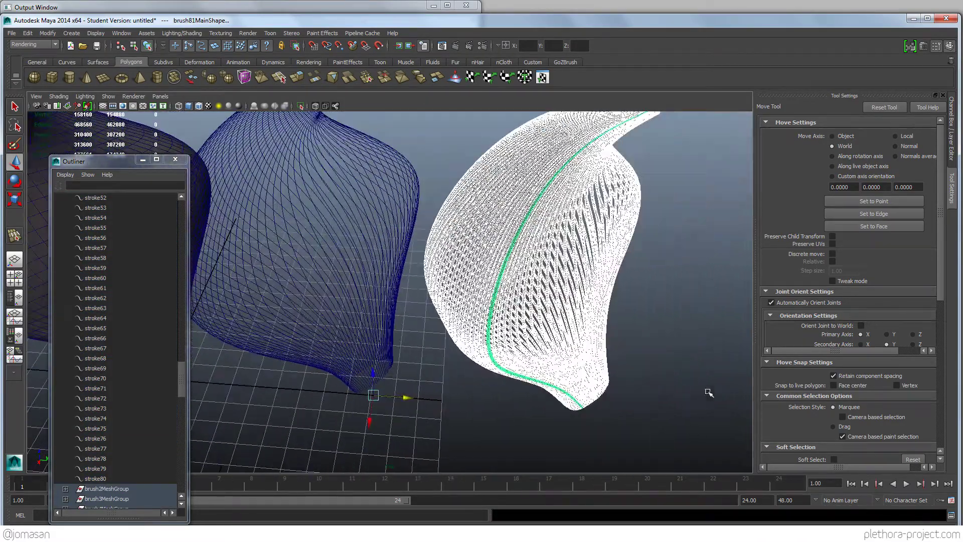
Step: Deselect the converted mesh and inspect its strands and both whole vases
click(613, 333)
alt+middle_drag(591, 306, 468, 355)
alt+drag(469, 355, 394, 333)
alt+right_drag(394, 333, 482, 300)
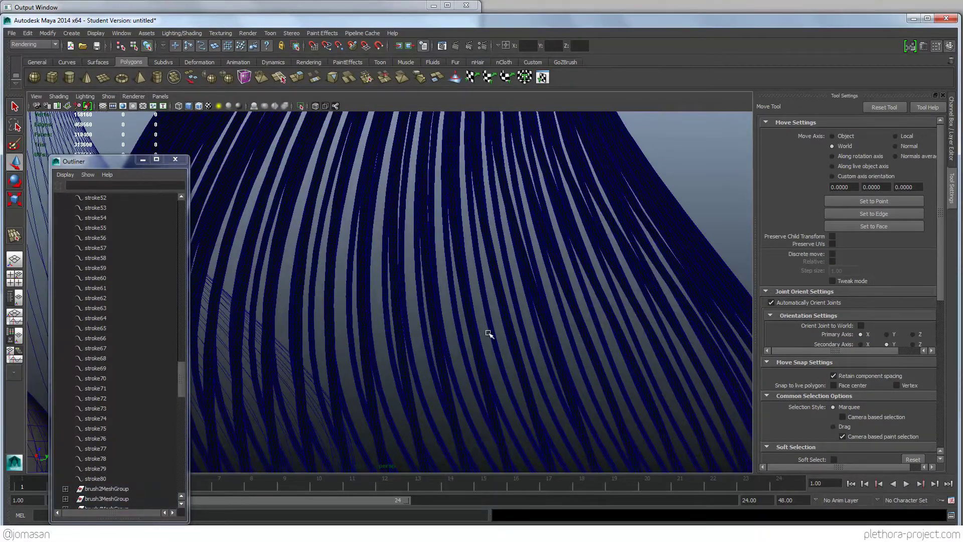
alt+right_drag(495, 333, 307, 317)
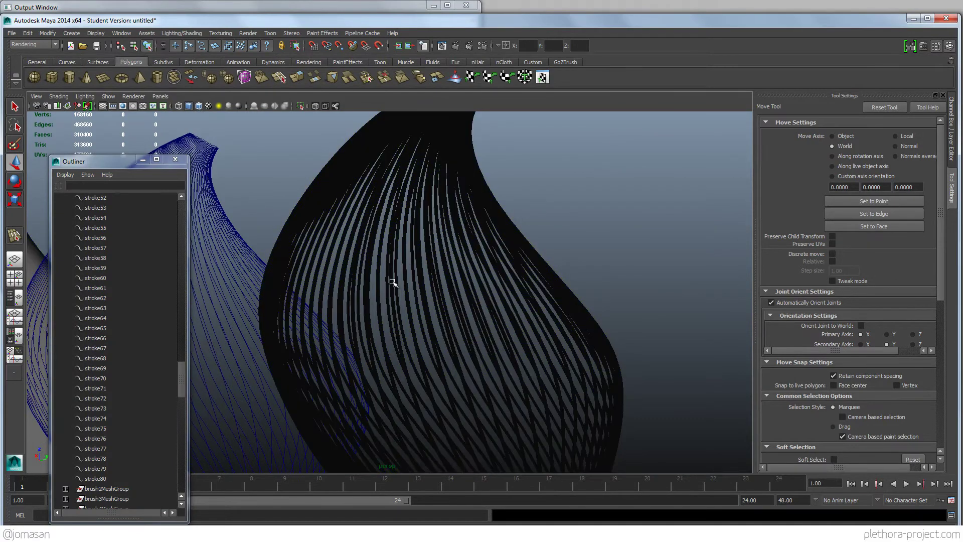
alt+drag(431, 295, 434, 301)
alt+right_drag(434, 301, 361, 303)
alt+drag(361, 303, 384, 292)
Step: Assign a new Blinn material to the converted stroke mesh
click(342, 290)
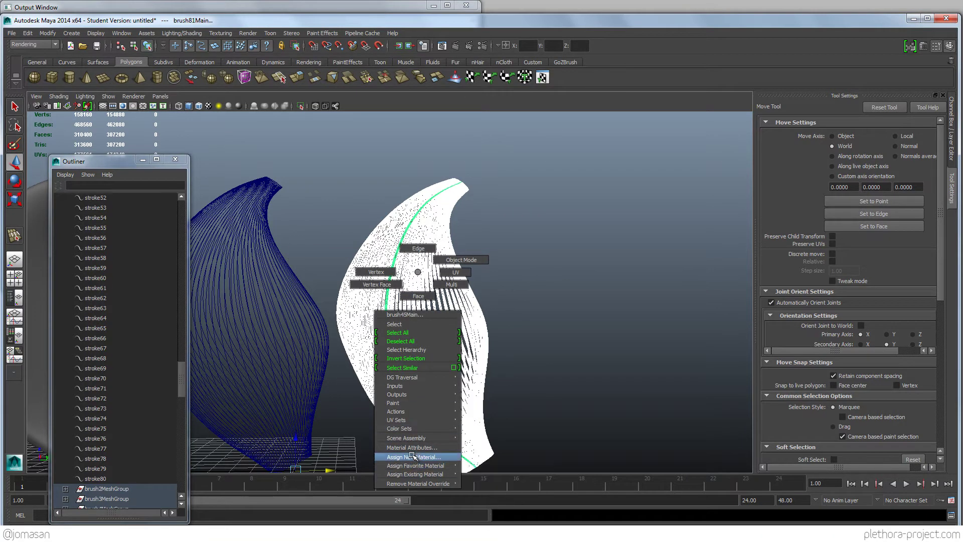
click(412, 456)
click(404, 258)
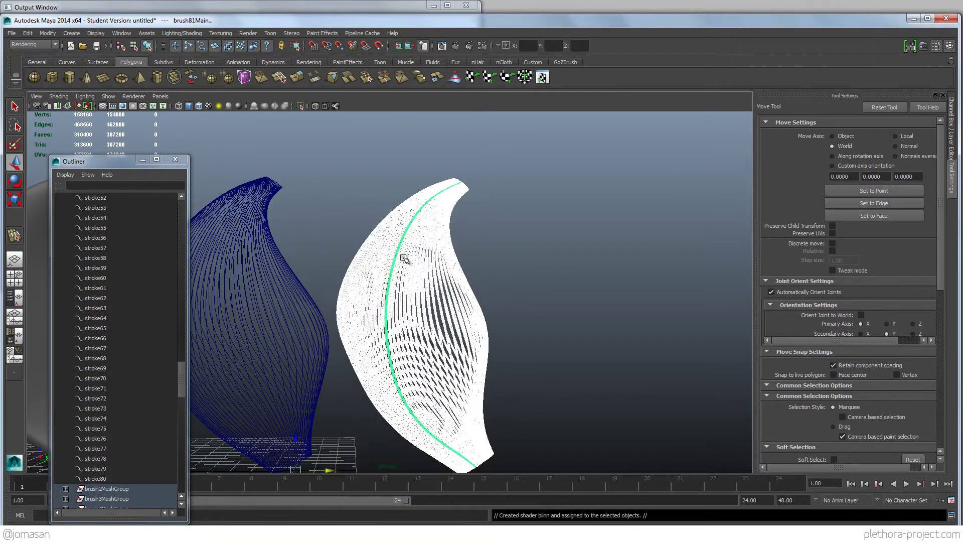
click(500, 254)
Step: Orbit and zoom around the grey shaded tube mesh to inspect it
alt+drag(479, 256, 441, 301)
alt+middle_drag(441, 301, 488, 270)
alt+drag(489, 269, 489, 269)
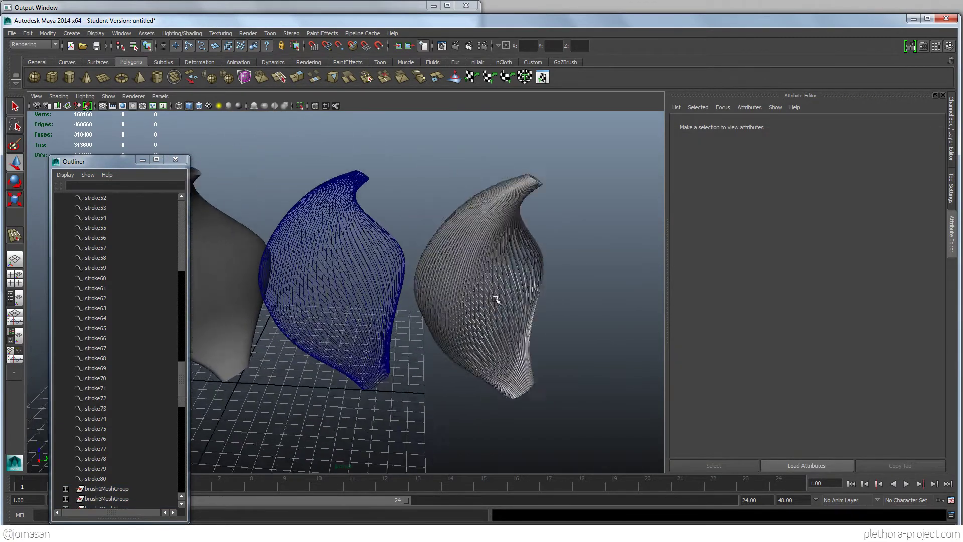
alt+right_drag(442, 314, 486, 303)
mouse_move(486, 303)
alt+mouse_down()
mouse_move(417, 302)
mouse_move(348, 277)
mouse_move(425, 250)
mouse_move(327, 230)
mouse_move(404, 219)
mouse_move(490, 232)
alt+mouse_up()
scroll(454, 230, up, 5)
alt+right_drag(454, 230, 308, 284)
alt+drag(307, 284, 322, 273)
alt+right_drag(323, 273, 221, 201)
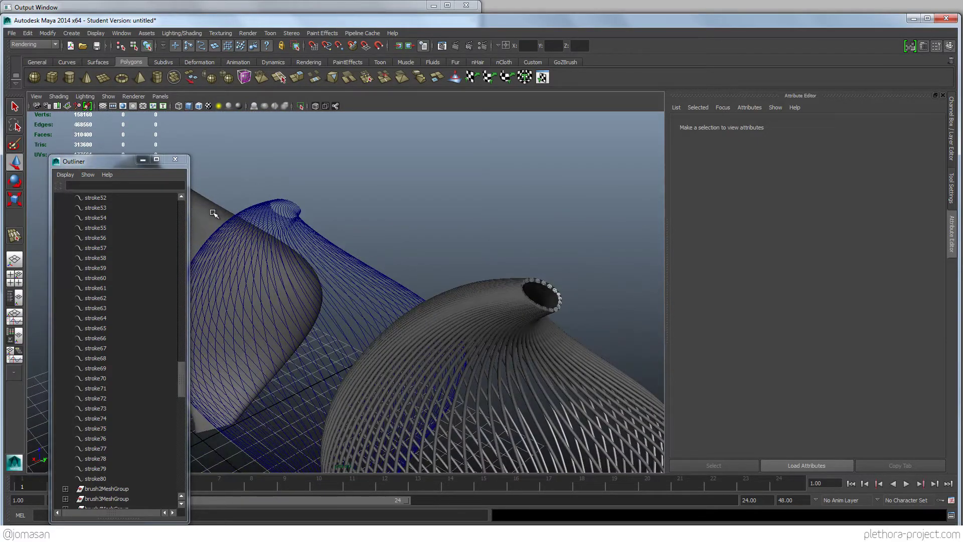
Step: Select then deselect pCylinder1, and orbit in on the ribbed dome's mesh strands
click(213, 213)
click(329, 193)
alt+drag(372, 267, 519, 291)
alt+right_drag(583, 299, 632, 313)
alt+drag(452, 313, 419, 307)
scroll(381, 362, down, 5)
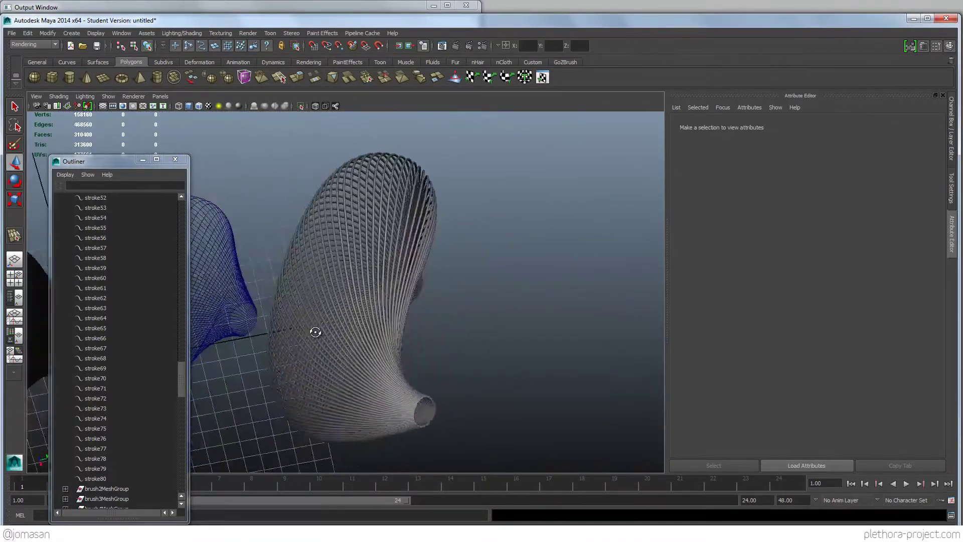
Step: Orbit closer around the tube vase's opening
alt+drag(309, 328, 262, 314)
alt+right_drag(263, 314, 394, 316)
alt+drag(393, 317, 317, 237)
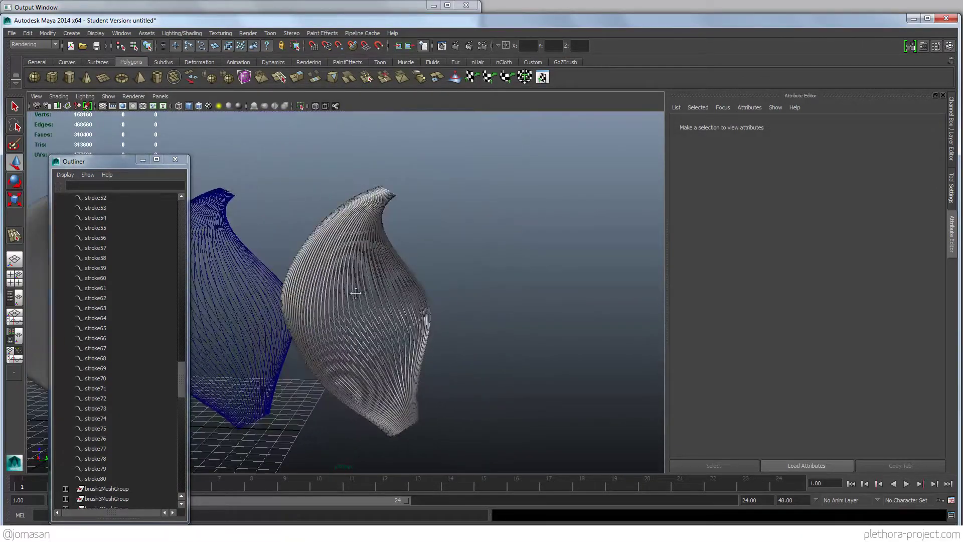
Step: Pull back to all three shapes, then close in and orbit around the grey strand mesh
alt+drag(382, 283, 293, 277)
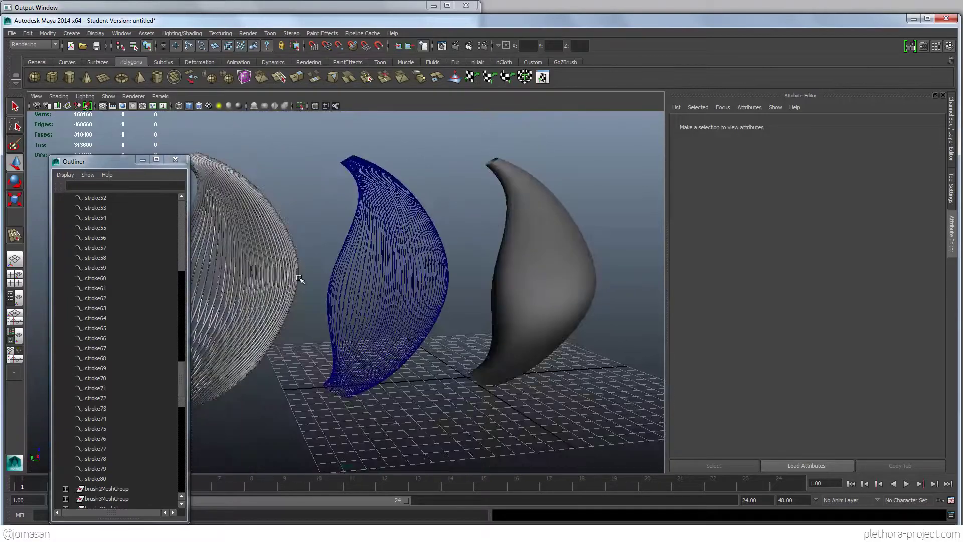
alt+middle_drag(205, 296, 295, 287)
alt+right_drag(294, 288, 381, 276)
alt+drag(371, 260, 352, 191)
Step: Orbit back out around the wireframe, grey vase and tube vase, ending on a low angle
alt+drag(449, 292, 489, 323)
alt+right_drag(490, 322, 432, 323)
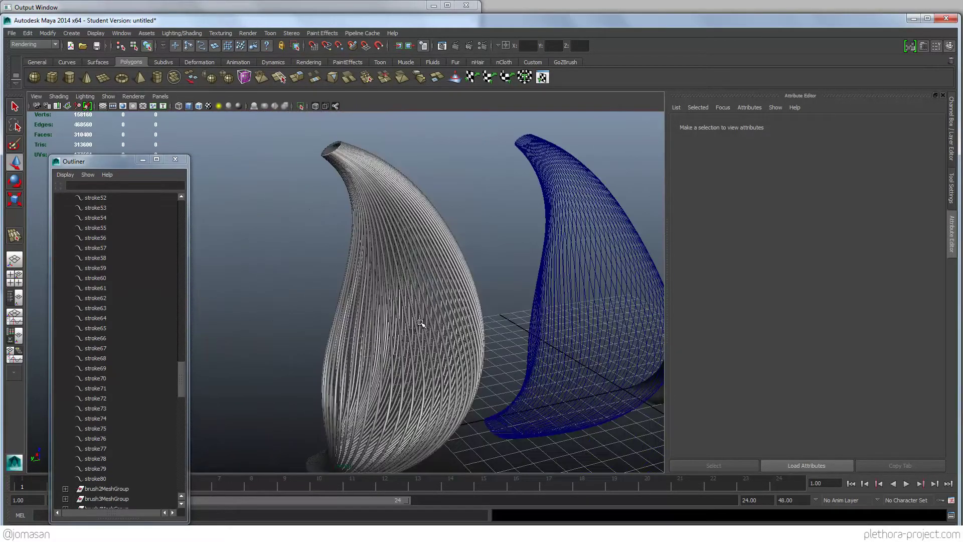
alt+drag(431, 322, 483, 310)
alt+middle_drag(602, 304, 498, 310)
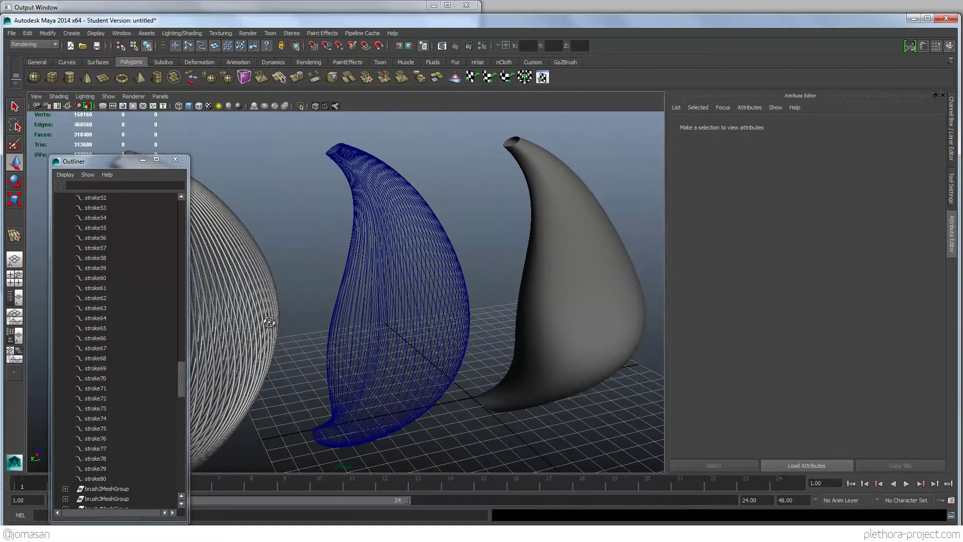
alt+drag(270, 322, 387, 322)
alt+drag(511, 368, 412, 220)
Step: Frame the vases from the side and above, then close the Outliner
alt+drag(421, 298, 450, 213)
alt+drag(445, 319, 374, 309)
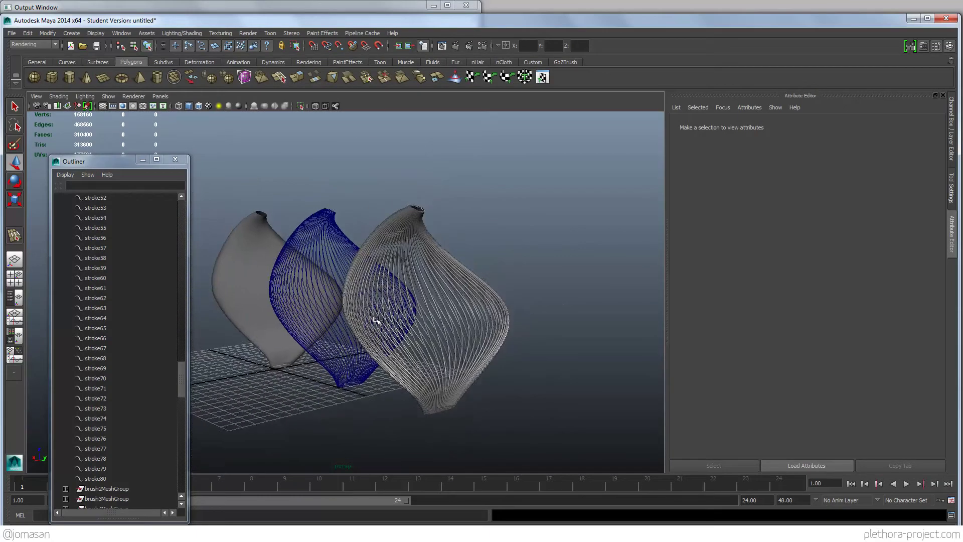
alt+right_drag(380, 322, 430, 330)
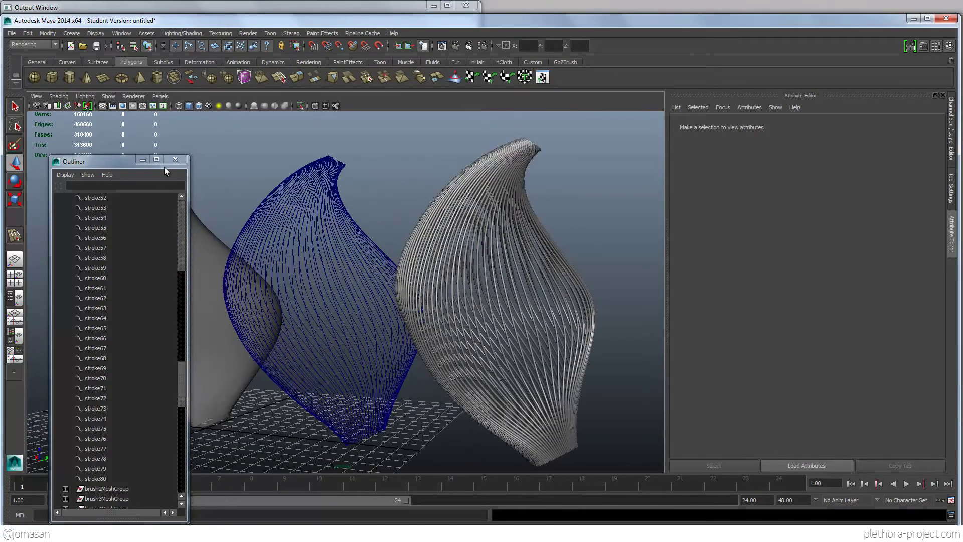
click(175, 159)
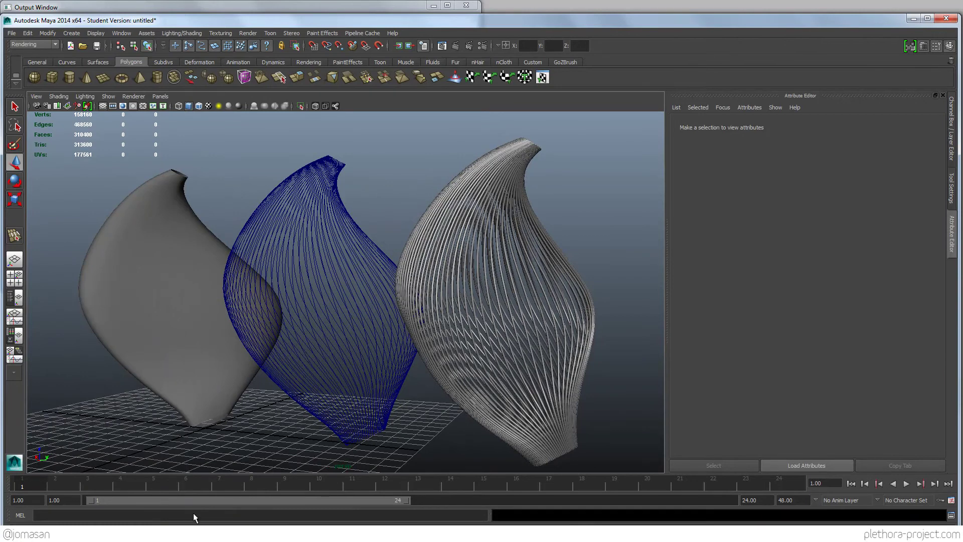